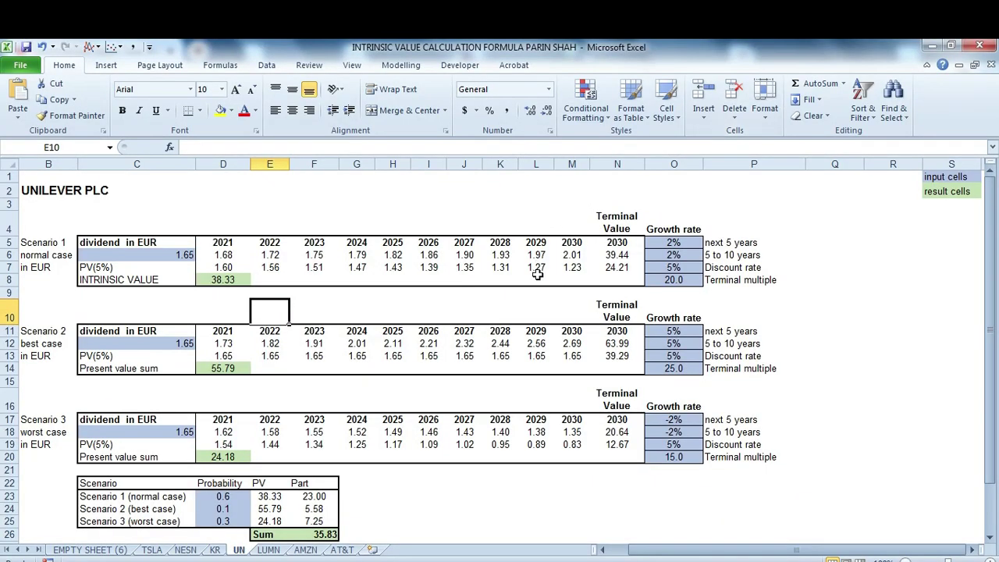
Look through the Amazon and Lumen valuation sheets, ending back on the Unilever sheet.
{"action": "left_click", "coordinate": [310, 551]}
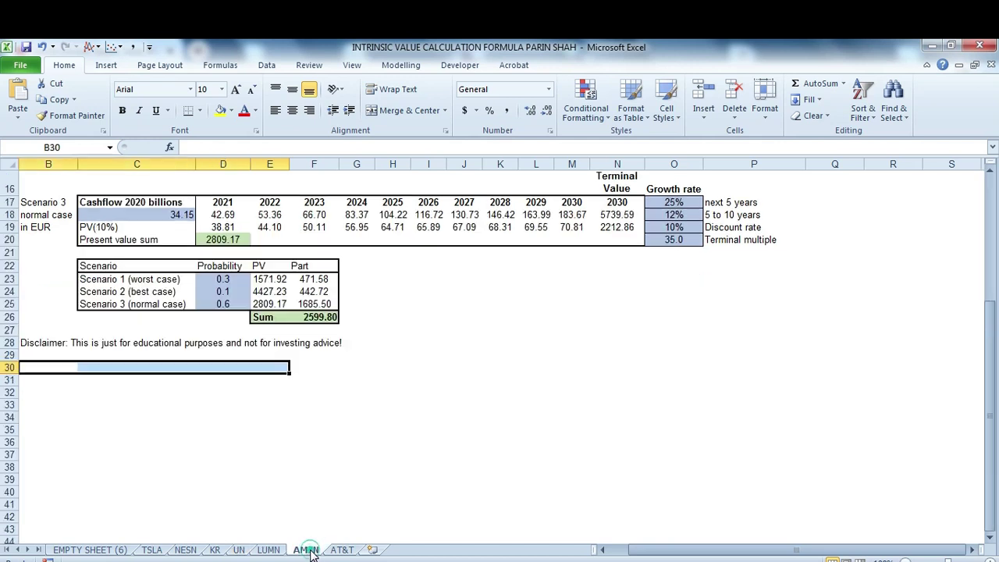
{"action": "left_click", "coordinate": [270, 551]}
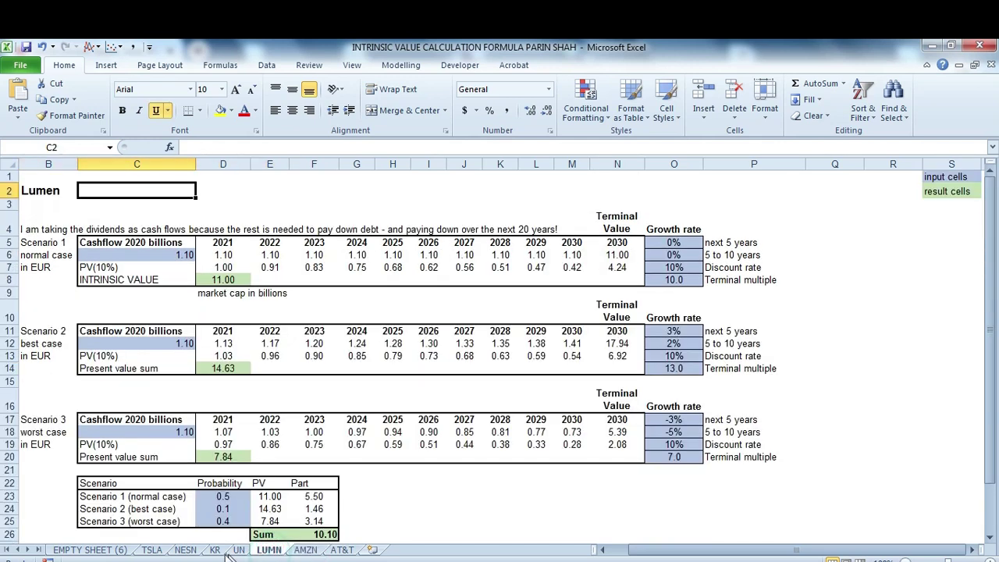
{"action": "left_click", "coordinate": [238, 550]}
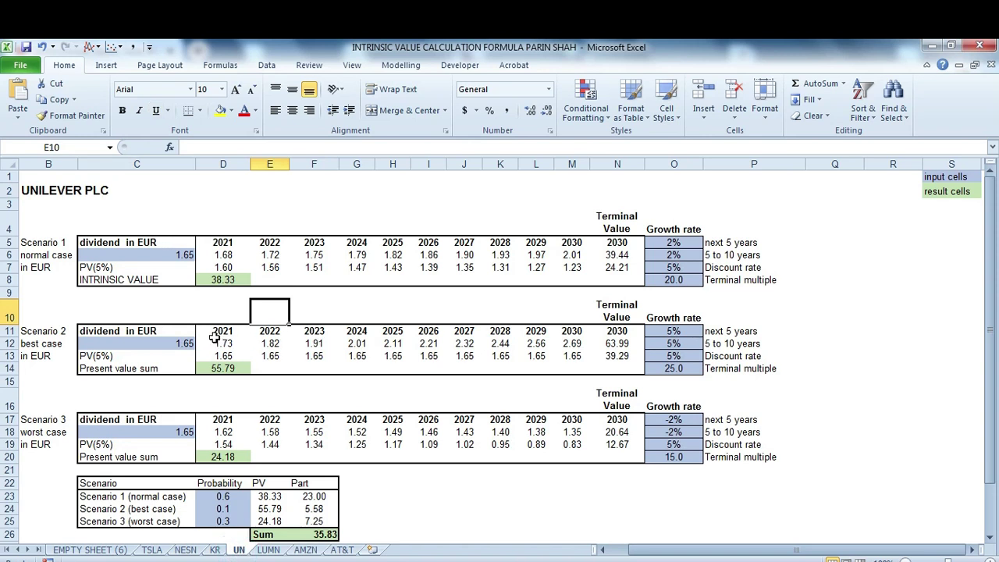
Inspect Scenario 1's inputs for Unilever: the dividend, the 5-to-10-year growth rate, the discount rate and the terminal multiple.
{"action": "left_click", "coordinate": [187, 258]}
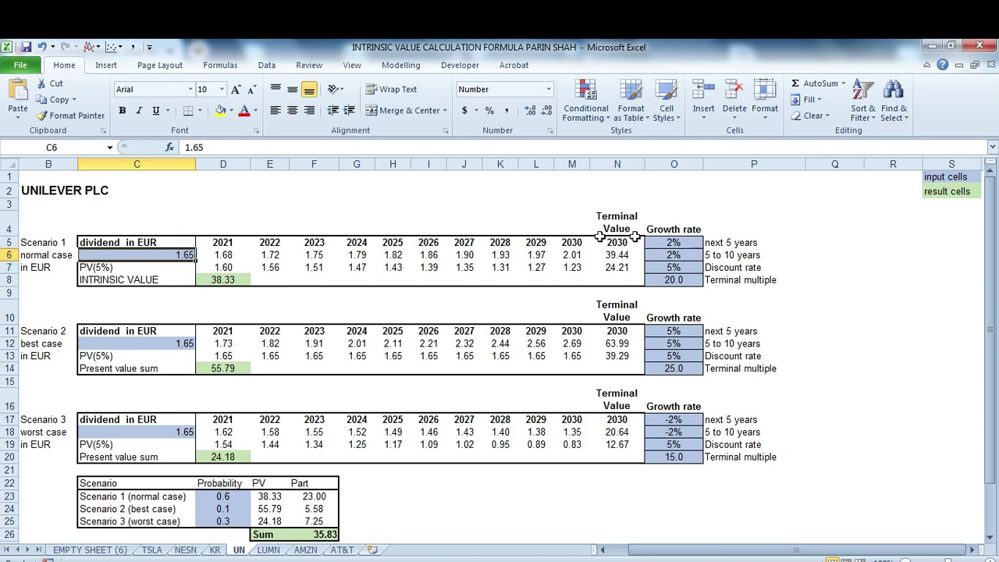
{"action": "left_click", "coordinate": [671, 255]}
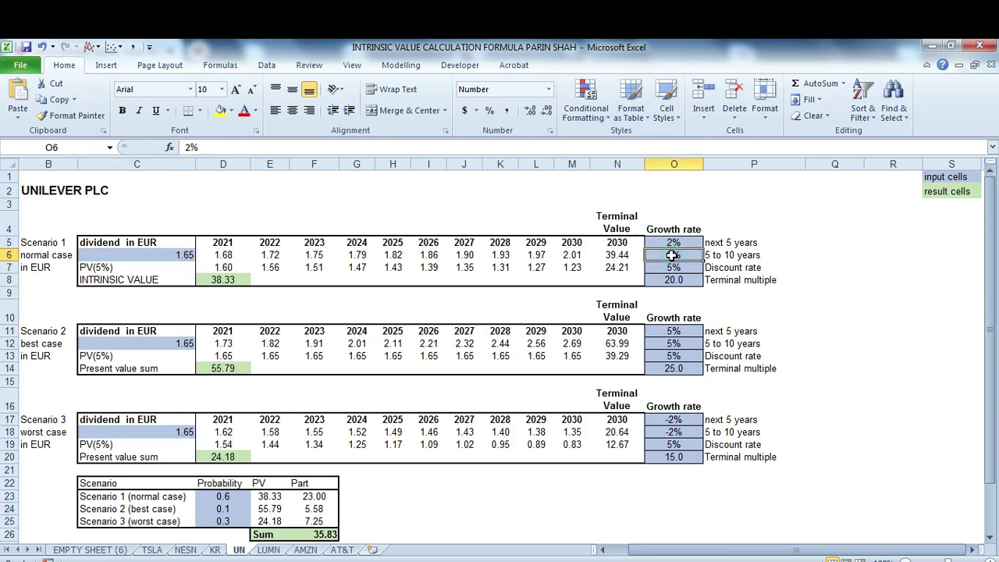
{"action": "left_click", "coordinate": [673, 268]}
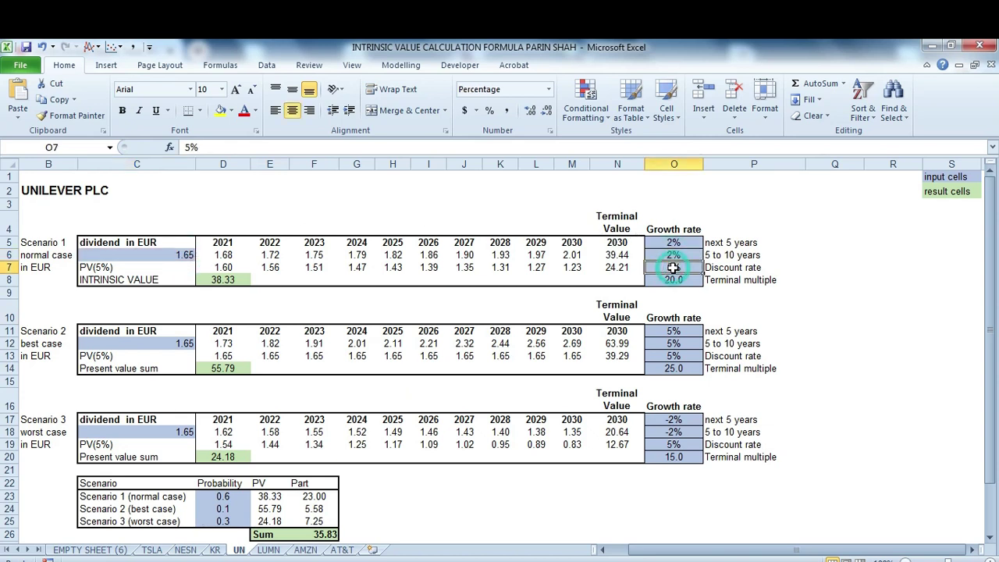
{"action": "left_click", "coordinate": [669, 281]}
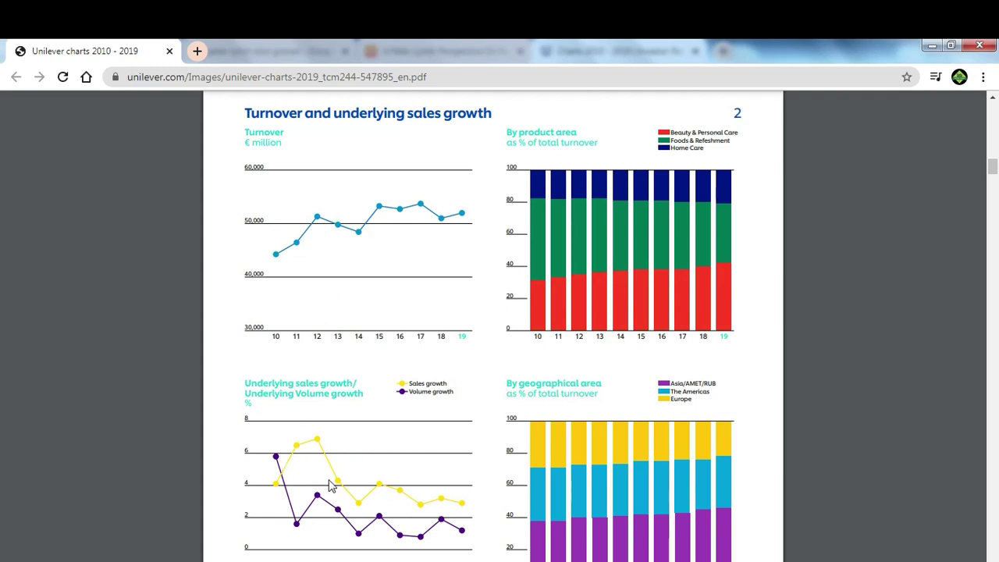
Examine the underlying sales and volume growth chart and the cash flow charts in the Unilever charts 2010 - 2019 PDF in the browser.
{"action": "left_click", "coordinate": [288, 457]}
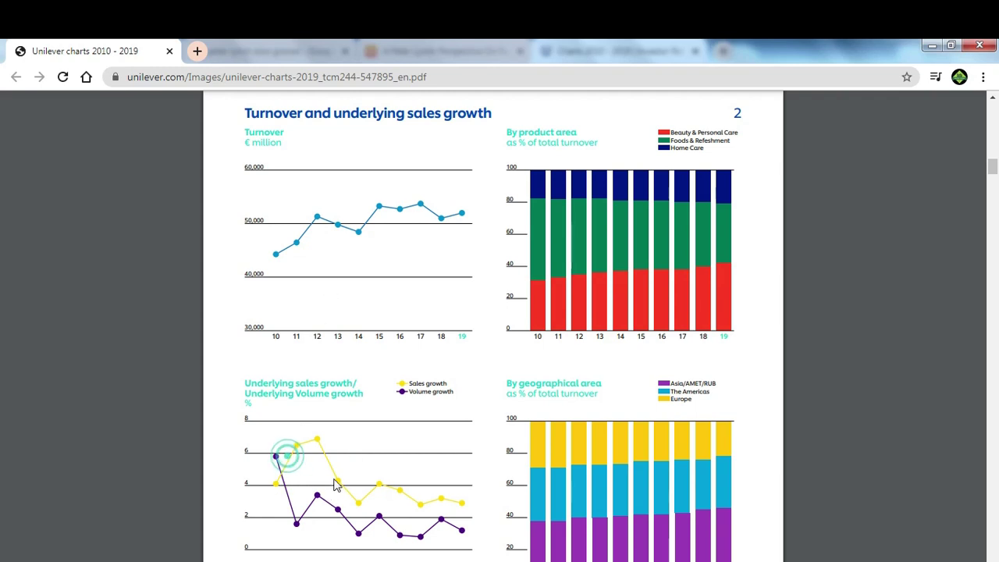
{"action": "left_click", "coordinate": [446, 525]}
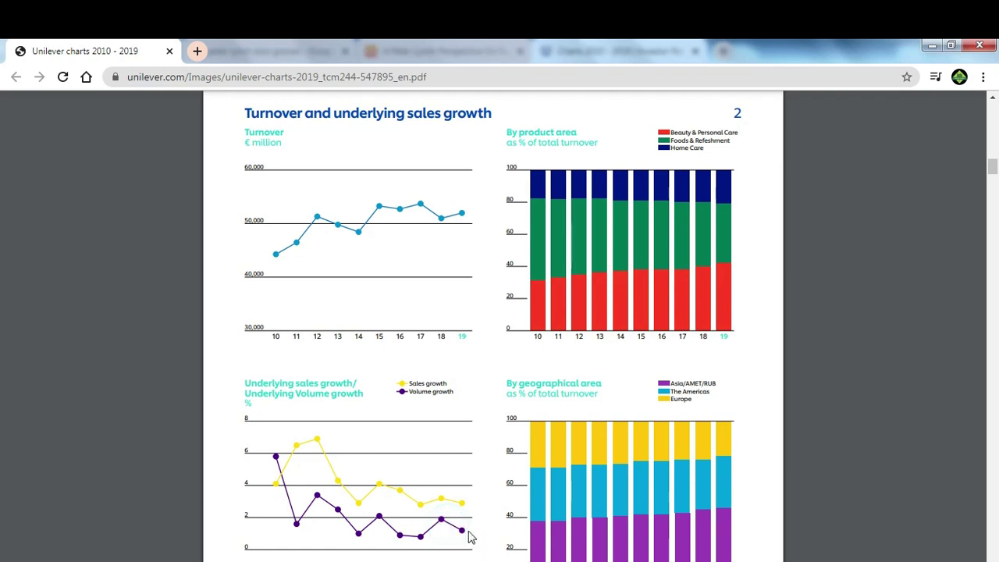
{"action": "left_click", "coordinate": [442, 499]}
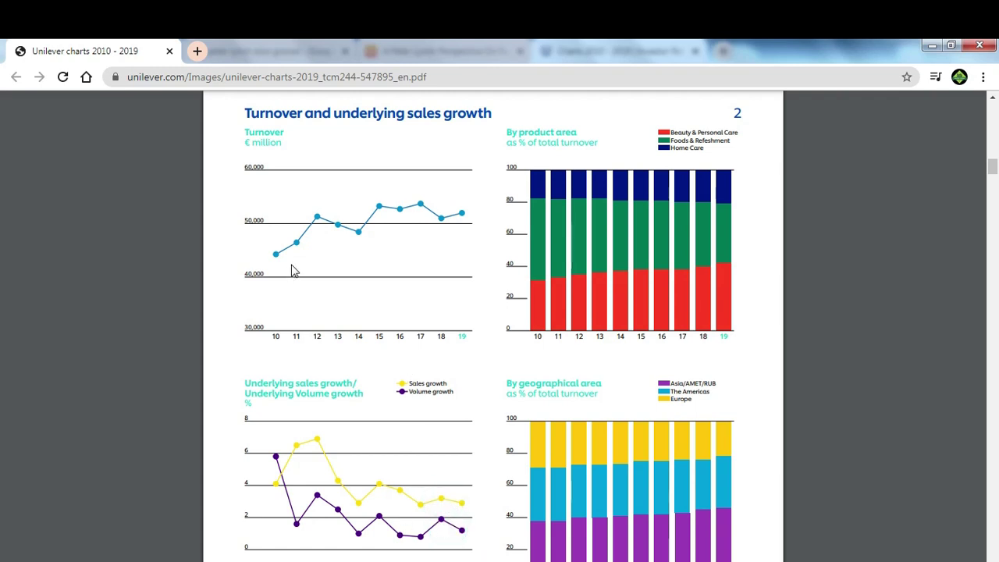
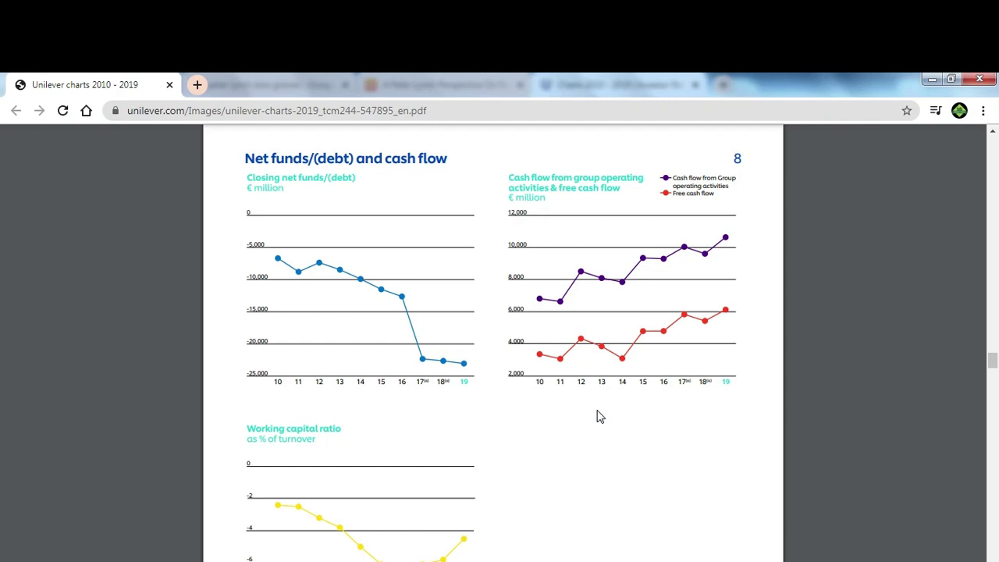
{"action": "scroll", "coordinate": [599, 416], "scroll_direction": "down", "scroll_amount": 15}
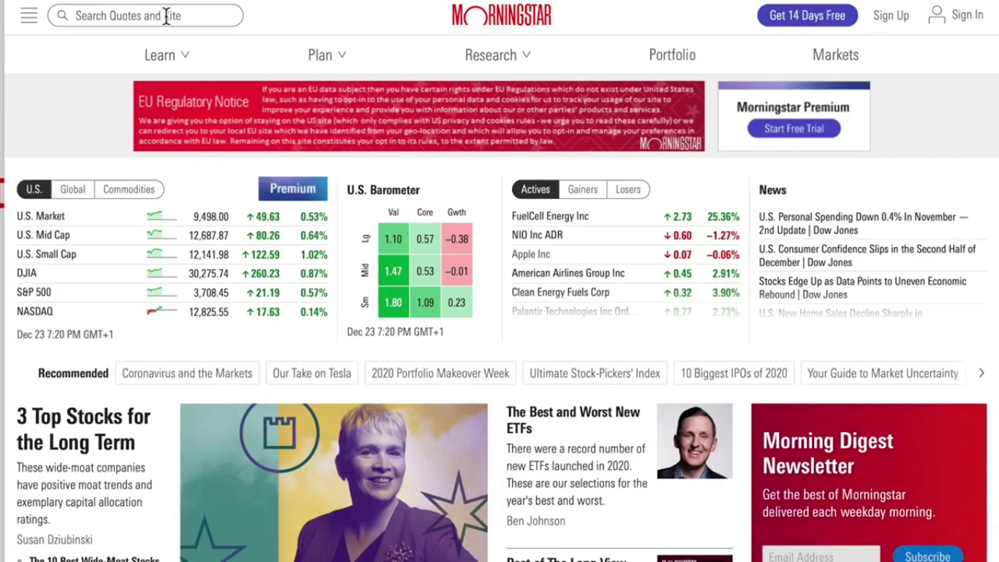
Search Morningstar for "tsla" and open the Tesla Inc quote page.
{"action": "left_click", "coordinate": [167, 16]}
{"action": "type", "text": "tsla"}
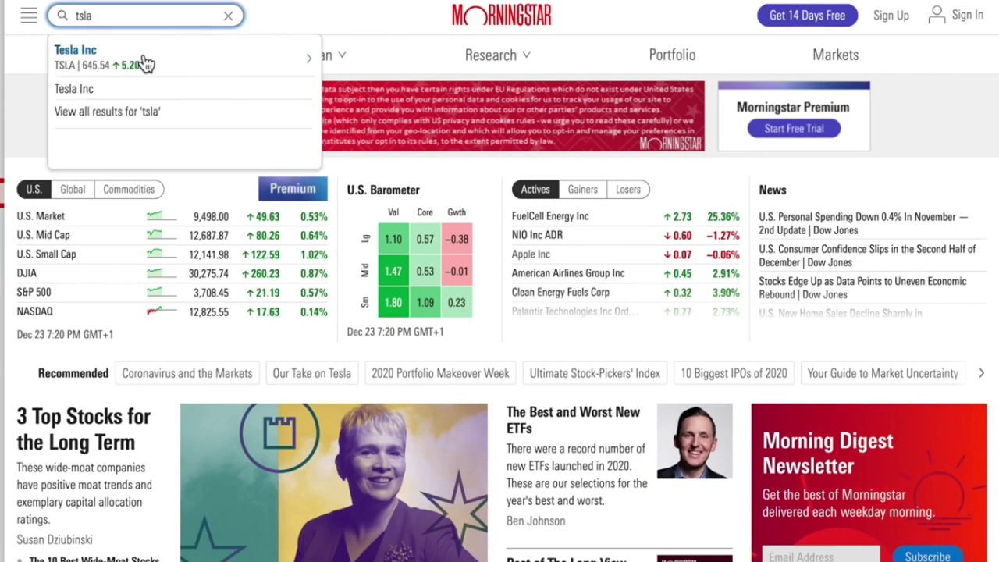
{"action": "left_click", "coordinate": [90, 59]}
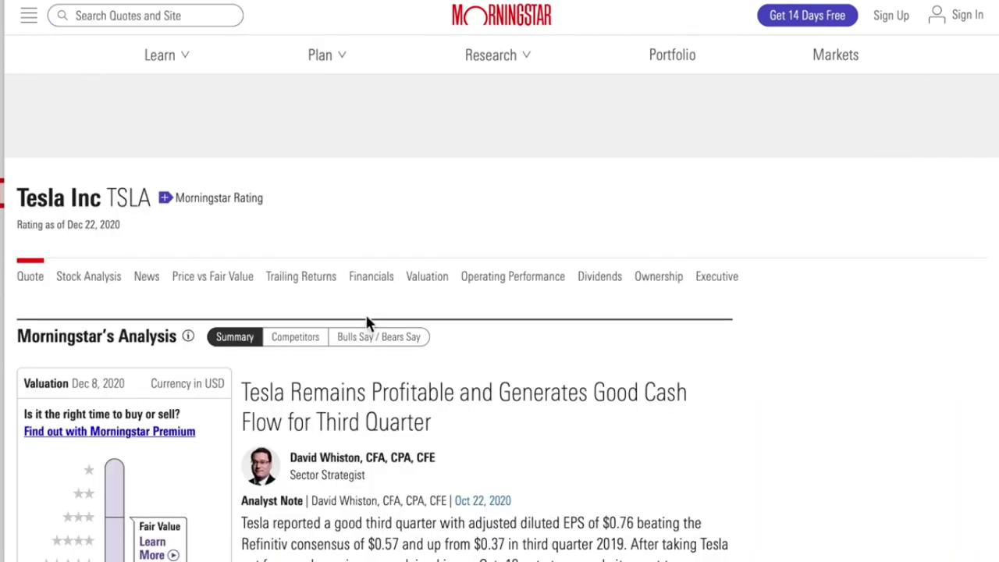
Open Tesla's key ratios and view the full key ratios data with the yearly financials table.
{"action": "scroll", "coordinate": [546, 335], "scroll_direction": "down", "scroll_amount": 1}
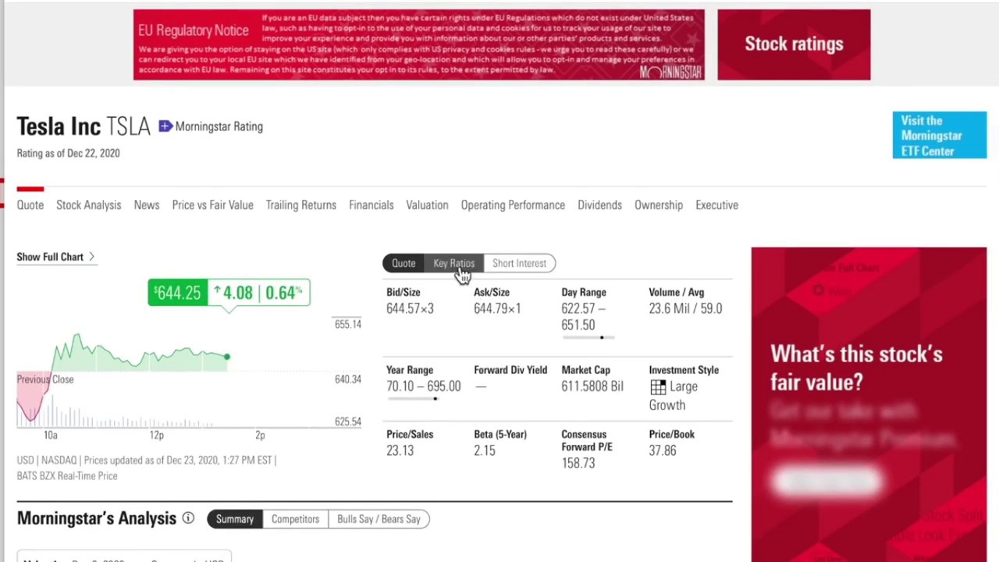
{"action": "left_click", "coordinate": [460, 269]}
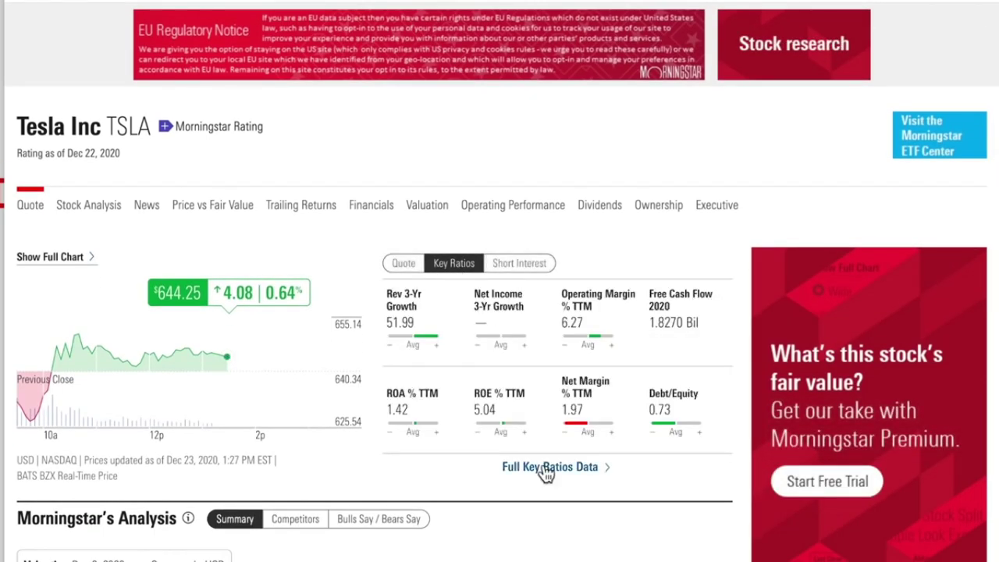
{"action": "left_click", "coordinate": [546, 468]}
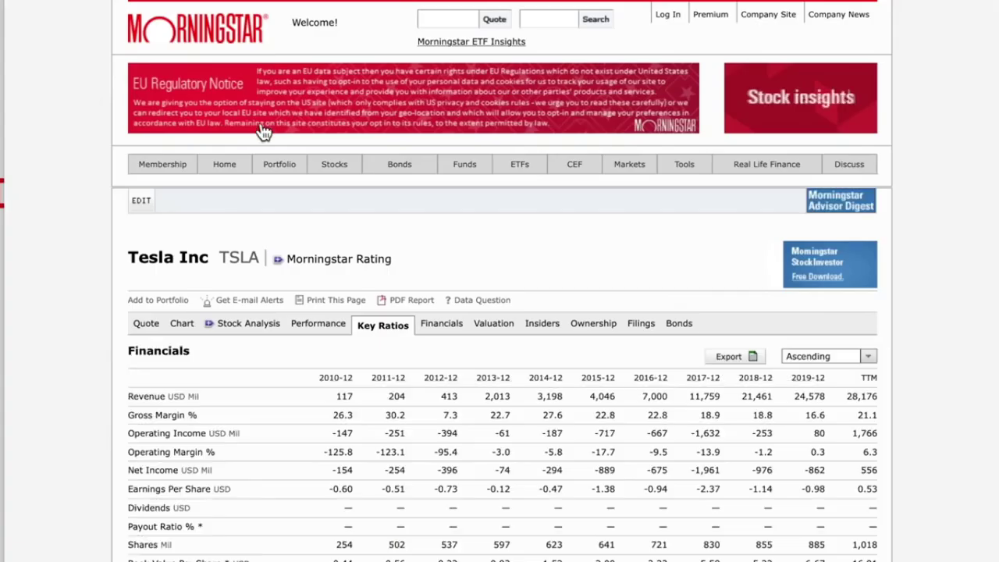
{"action": "scroll", "coordinate": [224, 236], "scroll_direction": "down", "scroll_amount": 3}
{"action": "scroll", "coordinate": [301, 252], "scroll_direction": "down", "scroll_amount": 1}
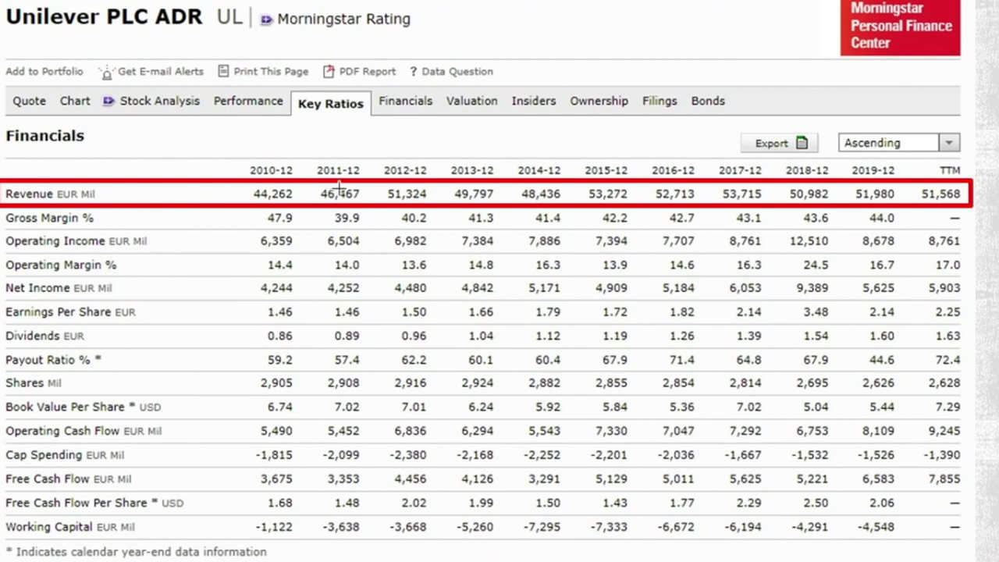
Examine the Revenue and Shares rows in the Morningstar key ratios of Unilever PLC ADR.
{"action": "mouse_move", "coordinate": [376, 187]}
{"action": "left_mouse_down"}
{"action": "mouse_move", "coordinate": [443, 206]}
{"action": "mouse_move", "coordinate": [971, 210]}
{"action": "left_mouse_up"}
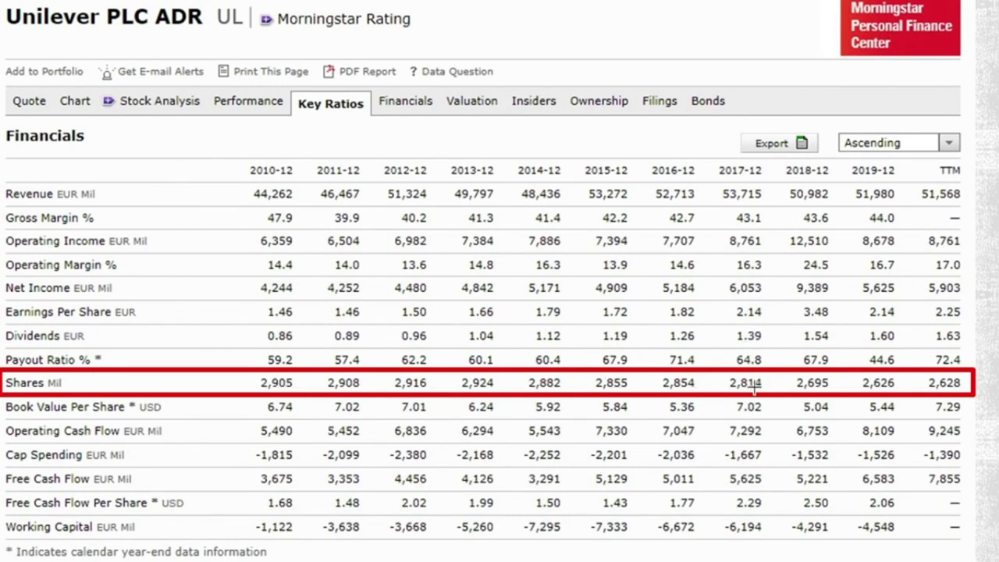
{"action": "left_click_drag", "start_coordinate": [717, 365], "coordinate": [843, 397]}
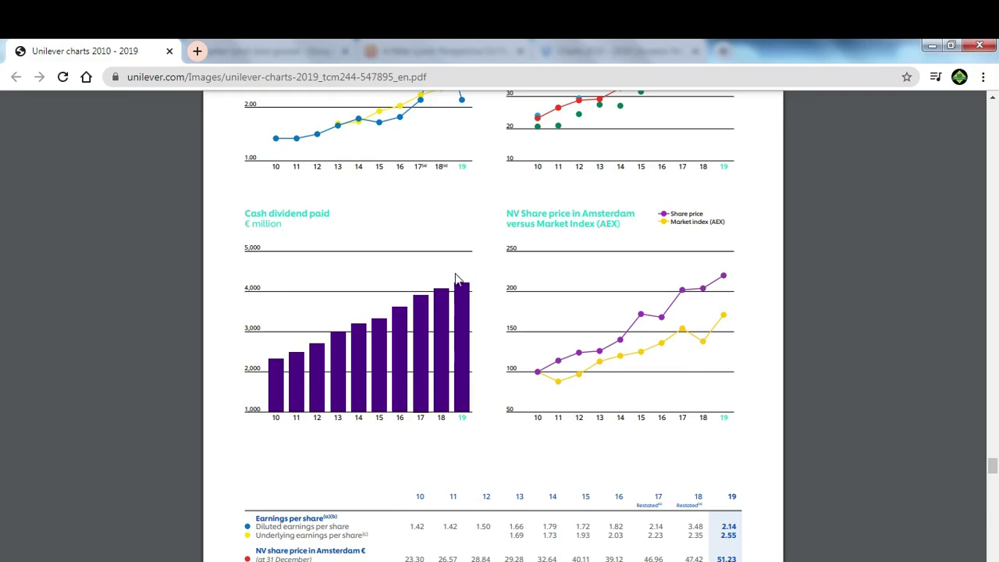
Examine the closing net funds/(debt) chart on the Net funds/(debt) and cash flow page of the Unilever charts PDF.
{"action": "scroll", "coordinate": [458, 281], "scroll_direction": "up", "scroll_amount": 10}
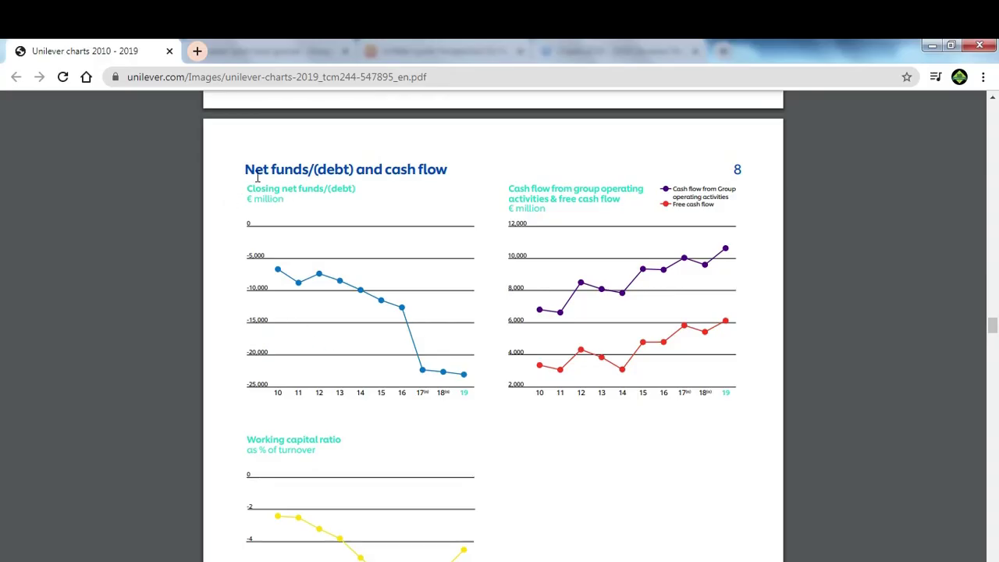
{"action": "left_click_drag", "start_coordinate": [245, 169], "coordinate": [443, 176]}
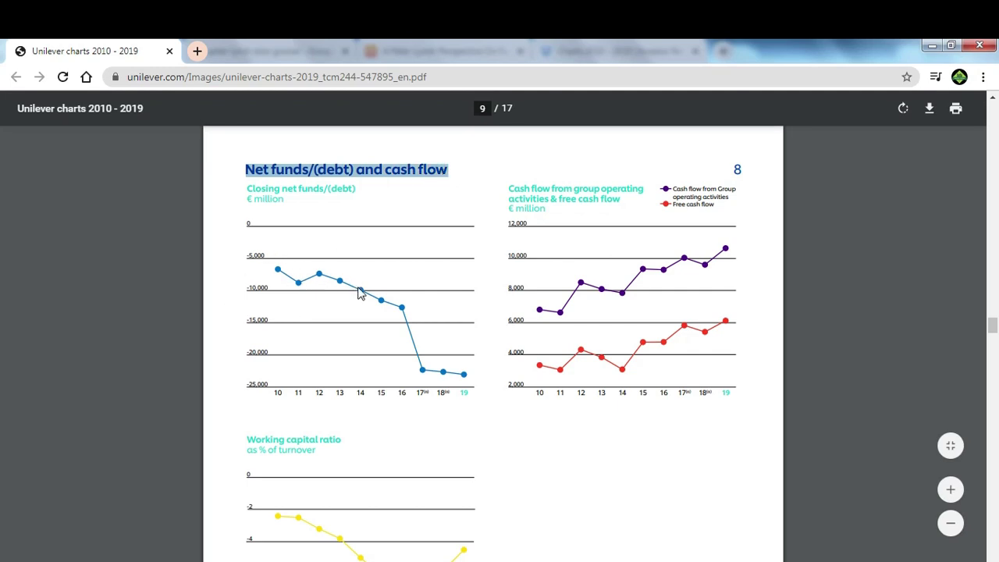
{"action": "left_click", "coordinate": [473, 399]}
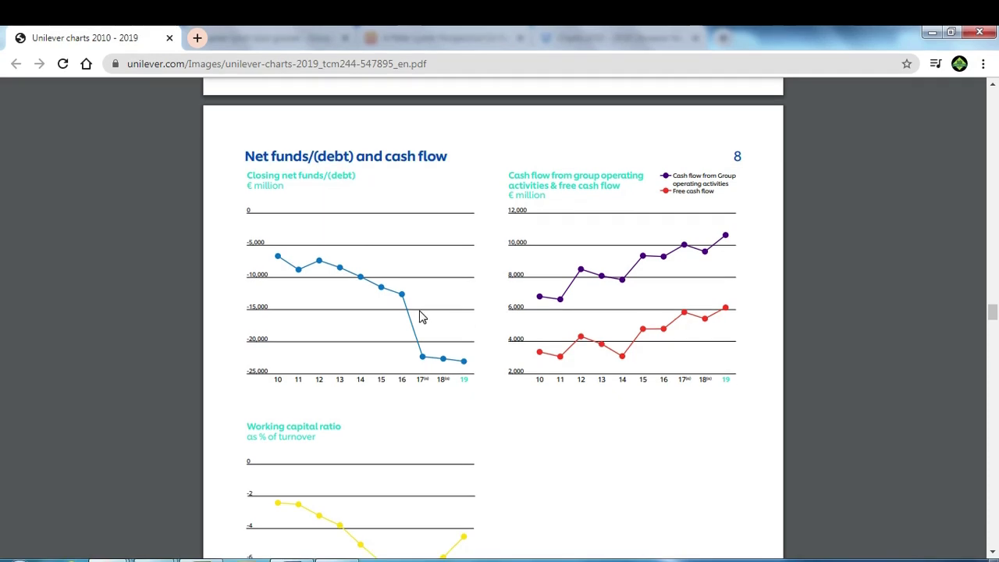
{"action": "left_click_drag", "start_coordinate": [245, 159], "coordinate": [447, 156]}
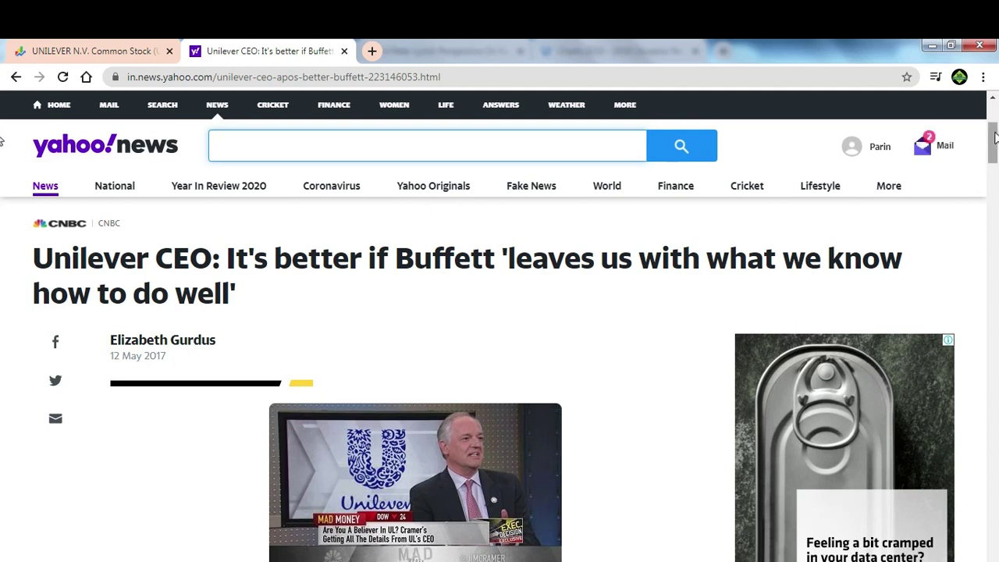
Read the Yahoo News article on Unilever and Buffett and the Irish Times article on Kraft Heinz's failed bid for Unilever.
{"action": "left_click_drag", "start_coordinate": [993, 141], "coordinate": [994, 178]}
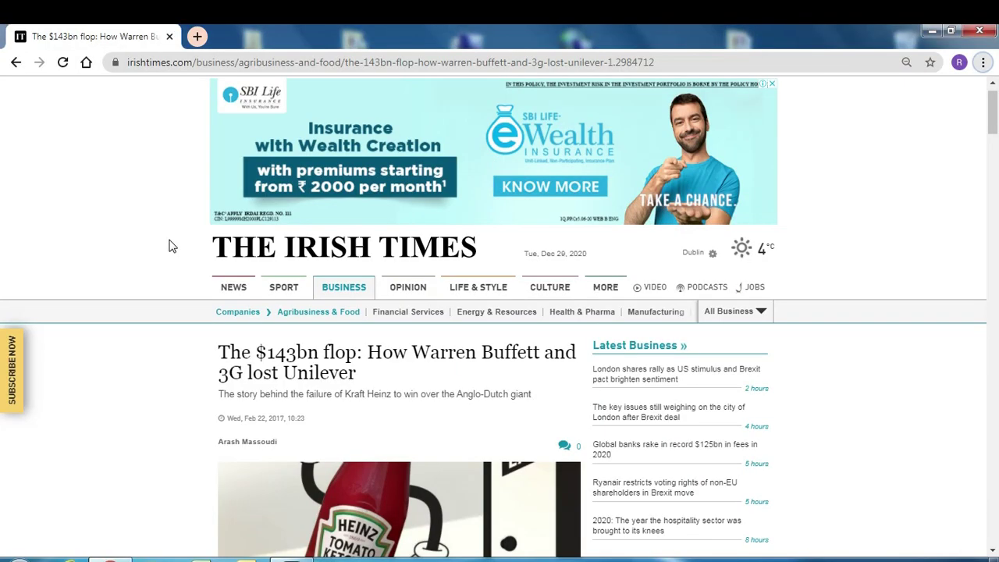
{"action": "left_click", "coordinate": [121, 241]}
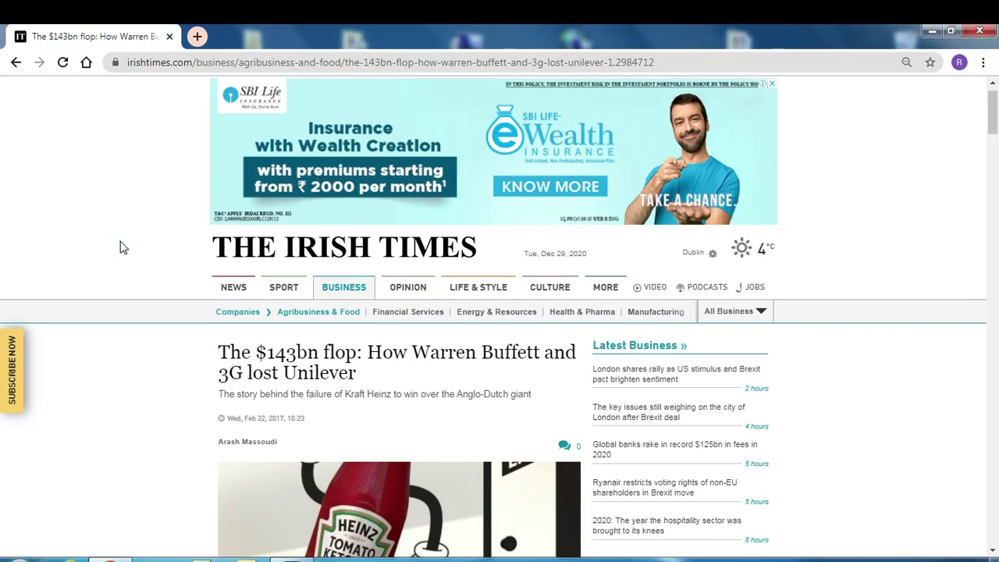
{"action": "scroll", "coordinate": [120, 248], "scroll_direction": "down", "scroll_amount": 2}
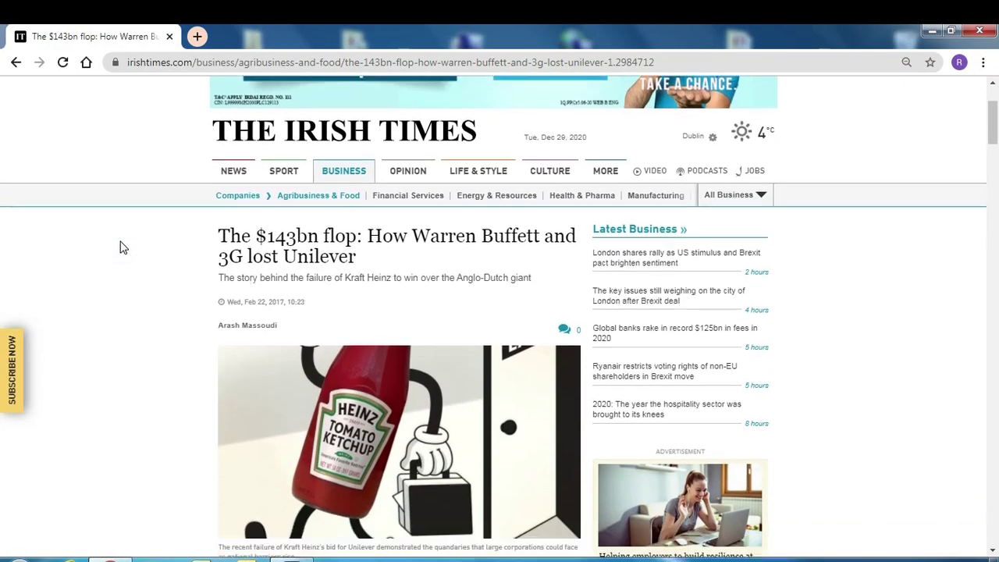
{"action": "scroll", "coordinate": [120, 247], "scroll_direction": "down", "scroll_amount": 2}
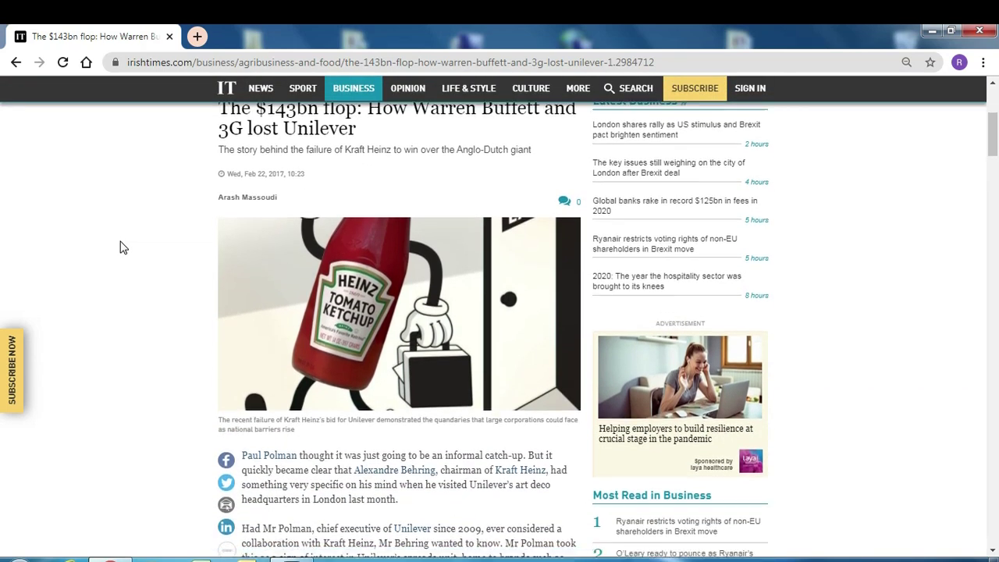
{"action": "scroll", "coordinate": [120, 247], "scroll_direction": "down", "scroll_amount": 2}
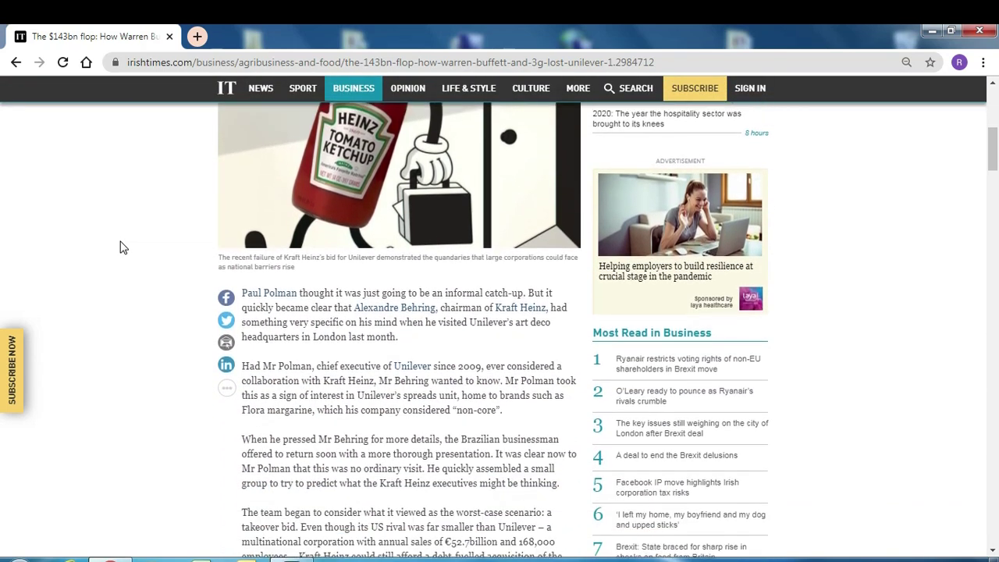
{"action": "scroll", "coordinate": [121, 247], "scroll_direction": "down", "scroll_amount": 2}
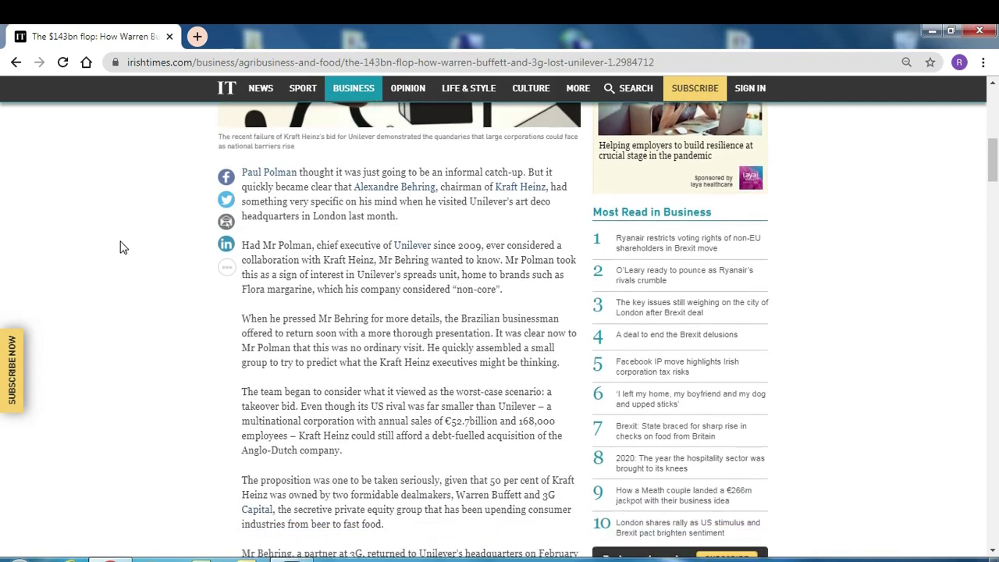
{"action": "scroll", "coordinate": [120, 248], "scroll_direction": "down", "scroll_amount": 1}
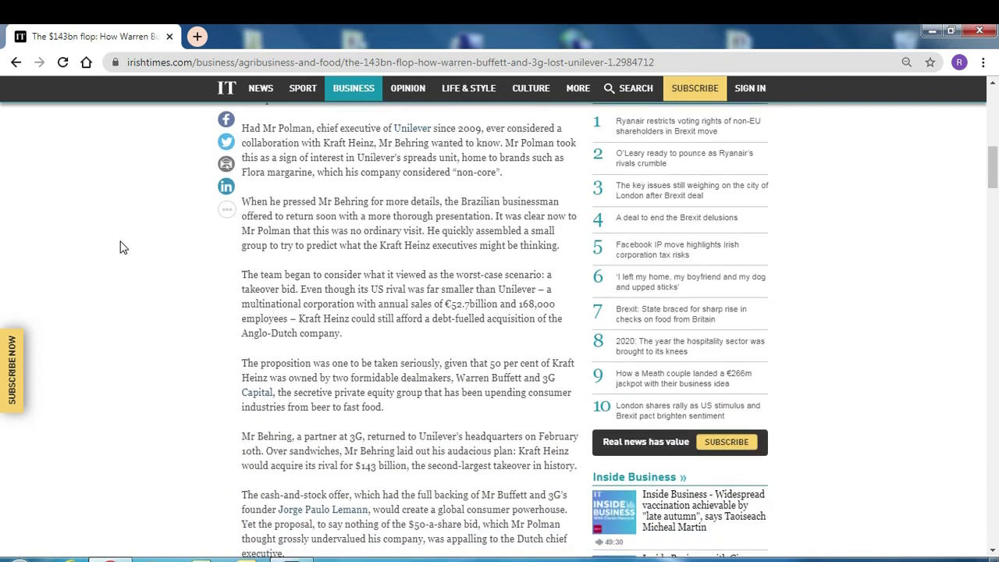
{"action": "scroll", "coordinate": [120, 247], "scroll_direction": "up", "scroll_amount": 10}
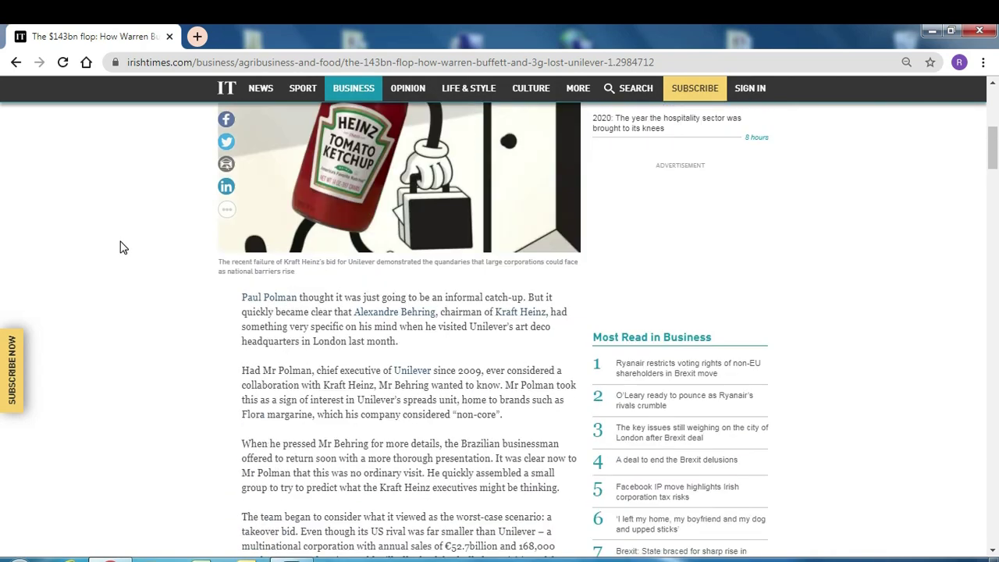
{"action": "scroll", "coordinate": [120, 247], "scroll_direction": "down", "scroll_amount": 1}
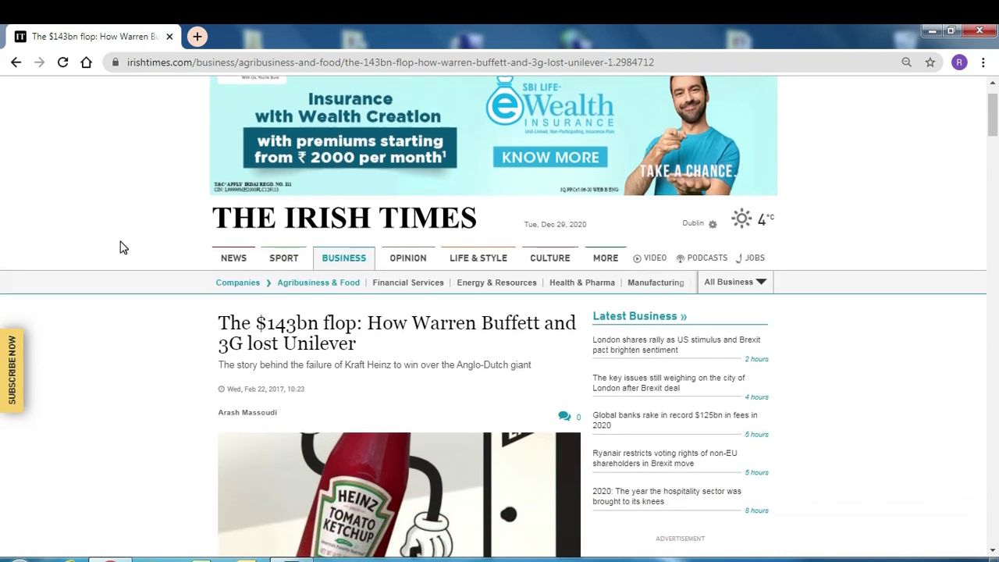
{"action": "scroll", "coordinate": [120, 248], "scroll_direction": "down", "scroll_amount": 1}
{"action": "scroll", "coordinate": [120, 247], "scroll_direction": "down", "scroll_amount": 1}
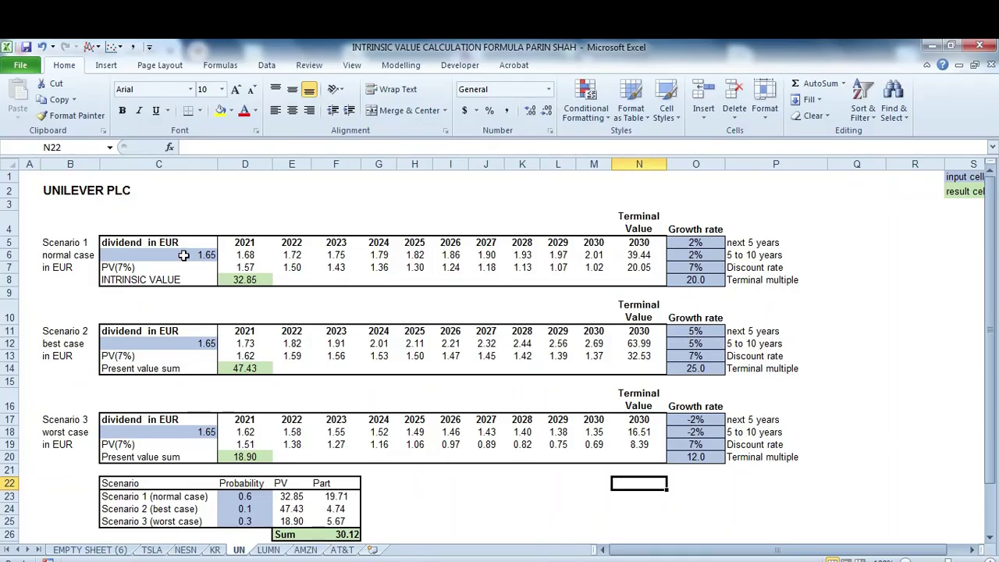
Enter 1.65 as the dividend in EUR for Scenario 1 (normal case).
{"action": "left_click", "coordinate": [184, 255]}
{"action": "type", "text": "1.65"}
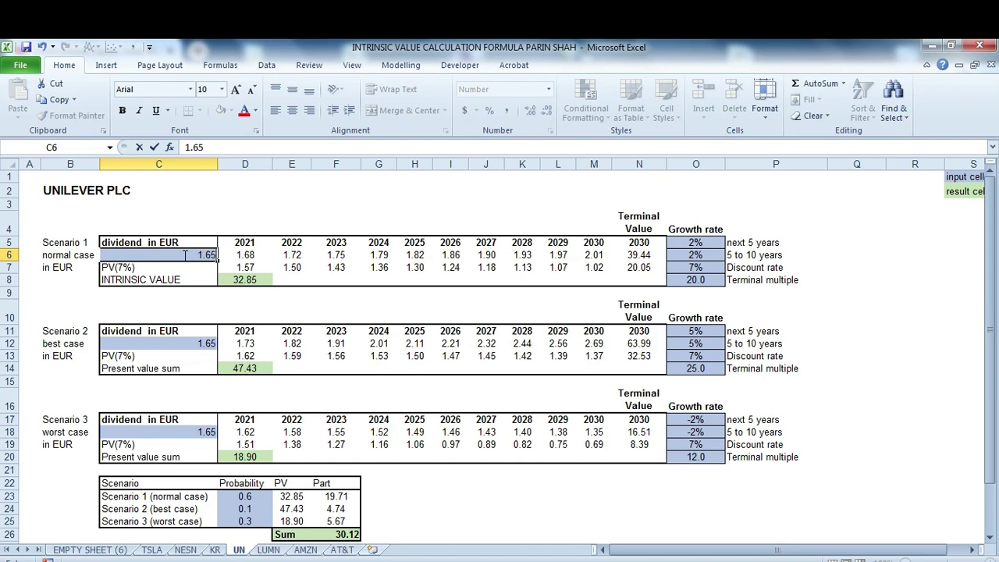
{"action": "key", "text": "Return"}
{"action": "left_click", "coordinate": [184, 256]}
Set the discount rate of Scenario 1 to 10%.
{"action": "key", "text": "Right"}
{"action": "key", "text": "Right"}
{"action": "key", "text": "Right"}
{"action": "key", "text": "Right"}
{"action": "key", "text": "Right"}
{"action": "key", "text": "Right"}
{"action": "key", "text": "Right"}
{"action": "key", "text": "Right"}
{"action": "key", "text": "Right"}
{"action": "key", "text": "Right"}
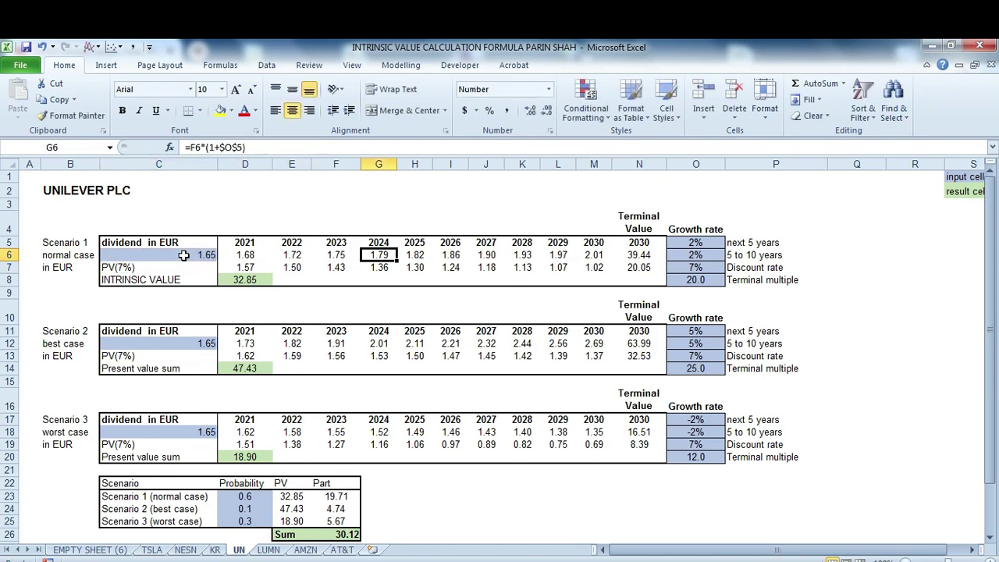
{"action": "key", "text": "Right"}
{"action": "key", "text": "Right"}
{"action": "key", "text": "Up"}
{"action": "key", "text": "Down"}
{"action": "key", "text": "Down"}
{"action": "type", "text": "10"}
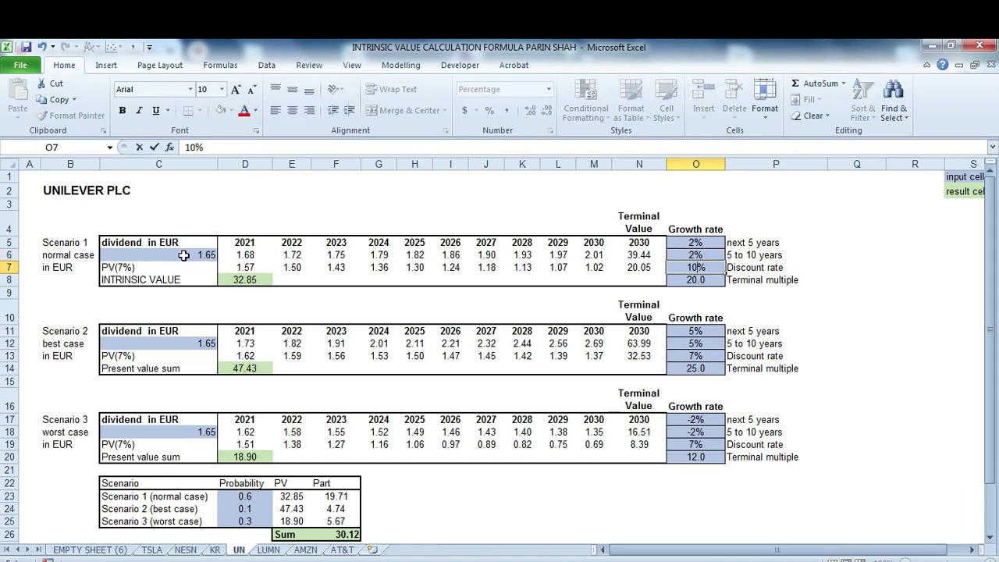
{"action": "key", "text": "Return"}
{"action": "key", "text": "Up"}
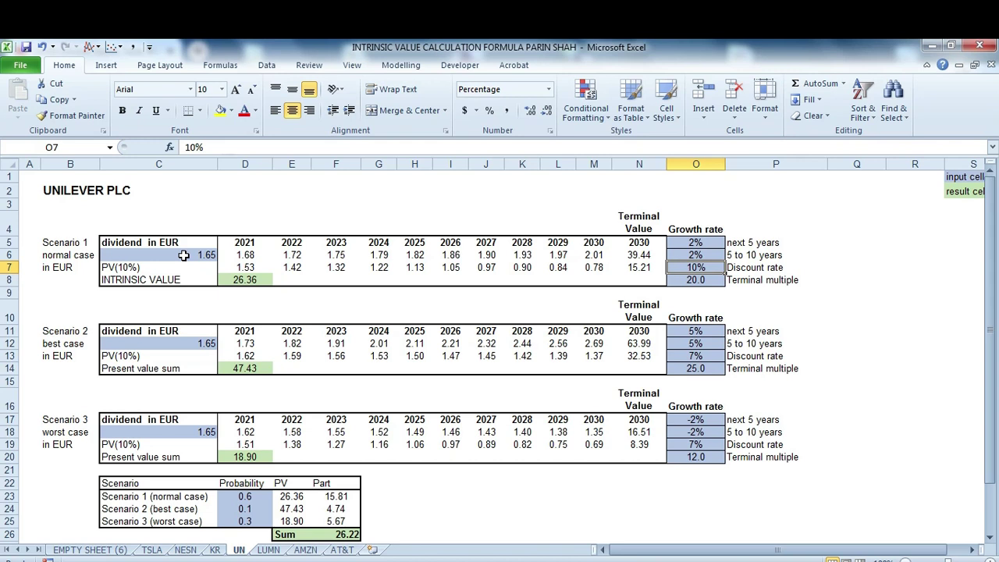
Test a 5% discount rate in Scenario 1 and return it to 10%.
{"action": "type", "text": "5"}
{"action": "key", "text": "Return"}
{"action": "key", "text": "Up"}
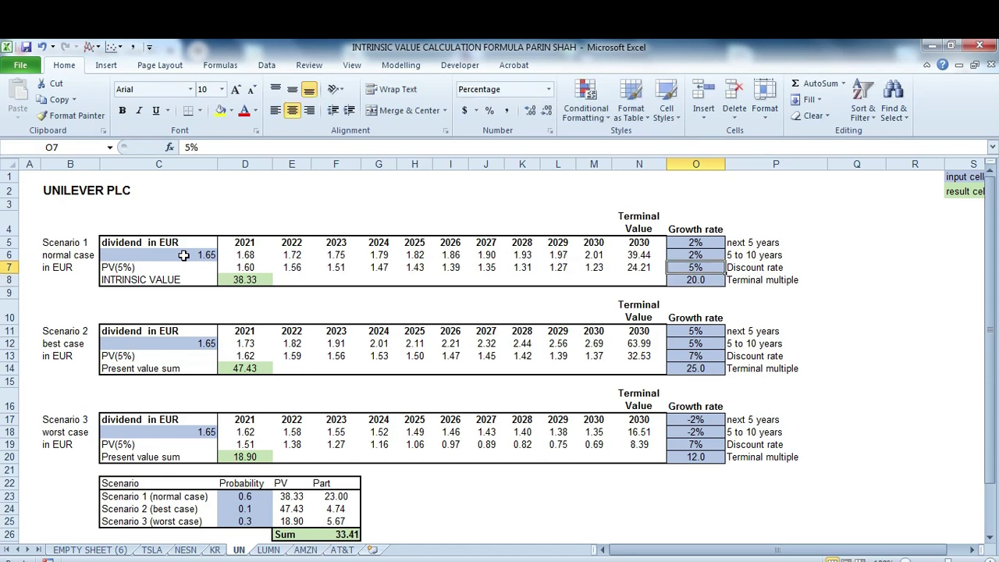
{"action": "type", "text": "10"}
{"action": "key", "text": "Return"}
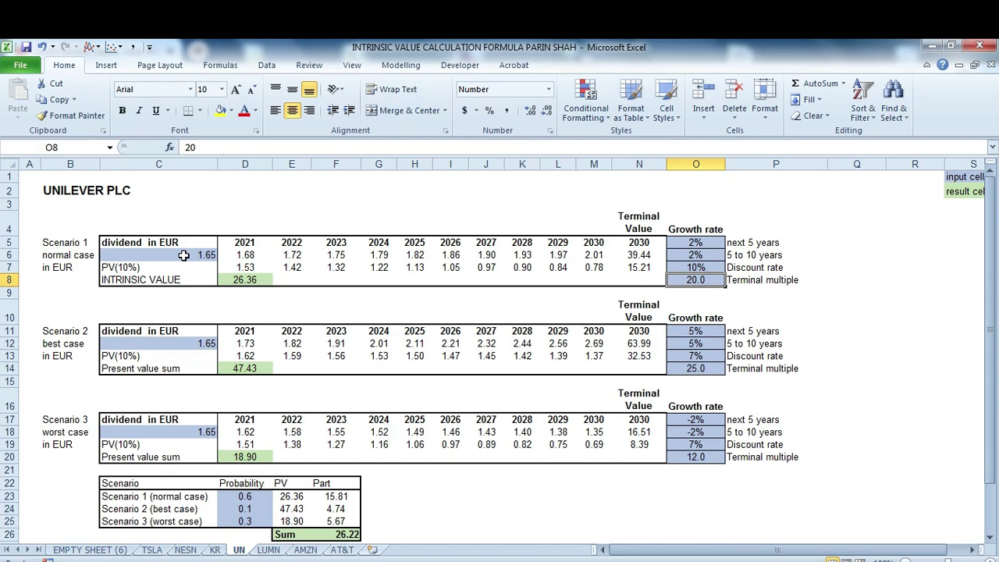
Inspect the terminal multiple and the SUM formula behind the intrinsic value in Scenario 1, leaving both as they are.
{"action": "double_click", "coordinate": [697, 279]}
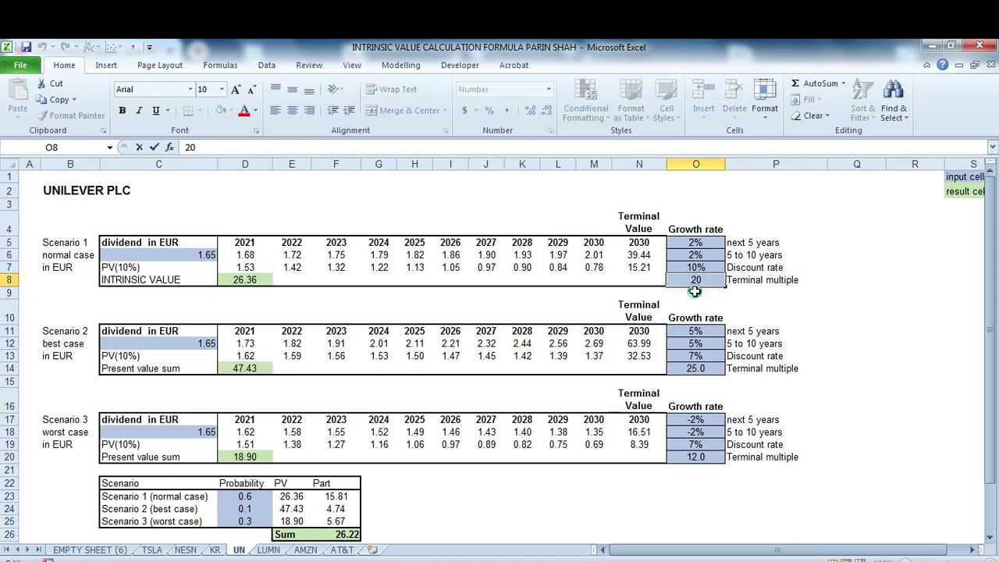
{"action": "key", "text": "Return"}
{"action": "left_click", "coordinate": [261, 279]}
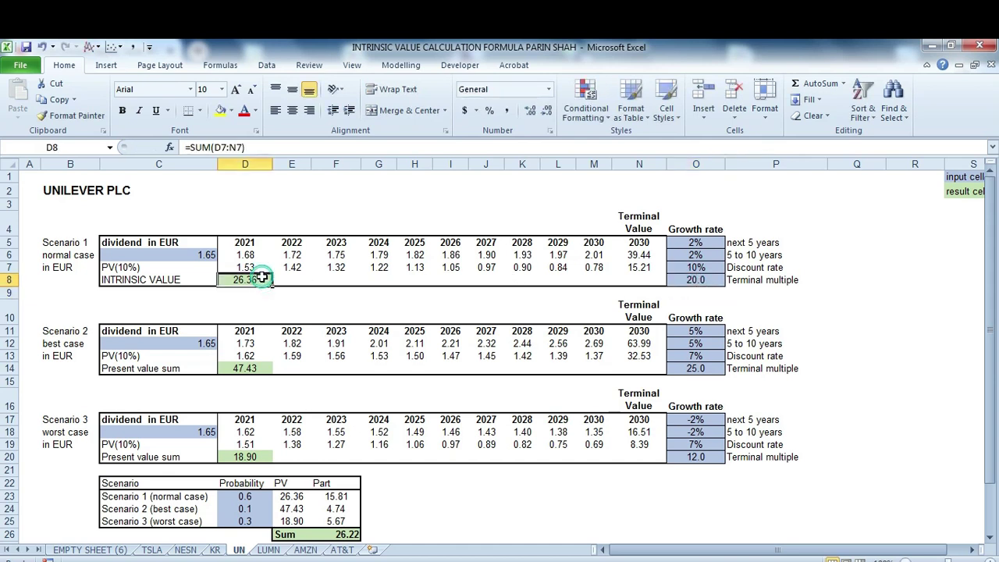
{"action": "double_click", "coordinate": [262, 279]}
{"action": "left_click", "coordinate": [409, 302]}
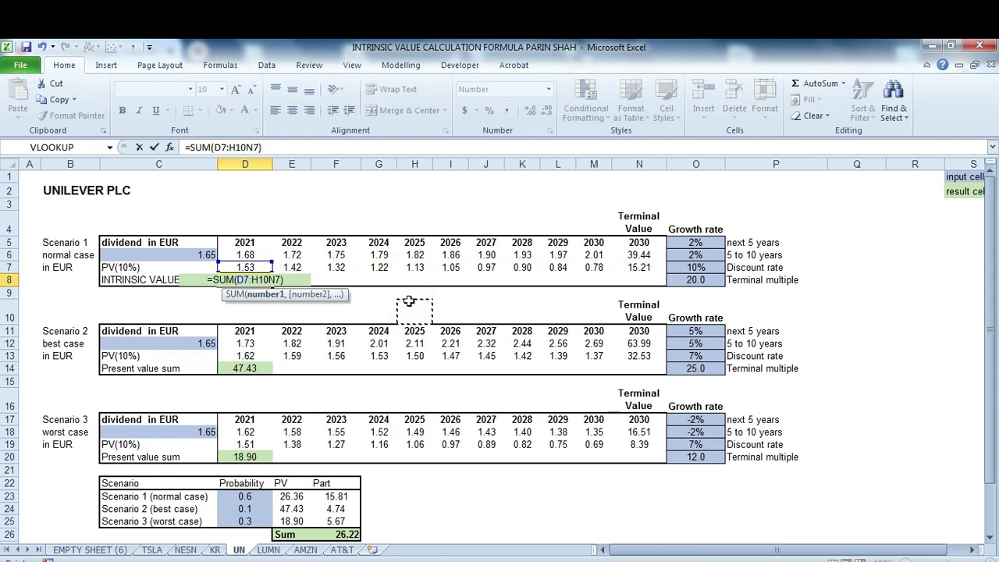
{"action": "key", "text": "Escape"}
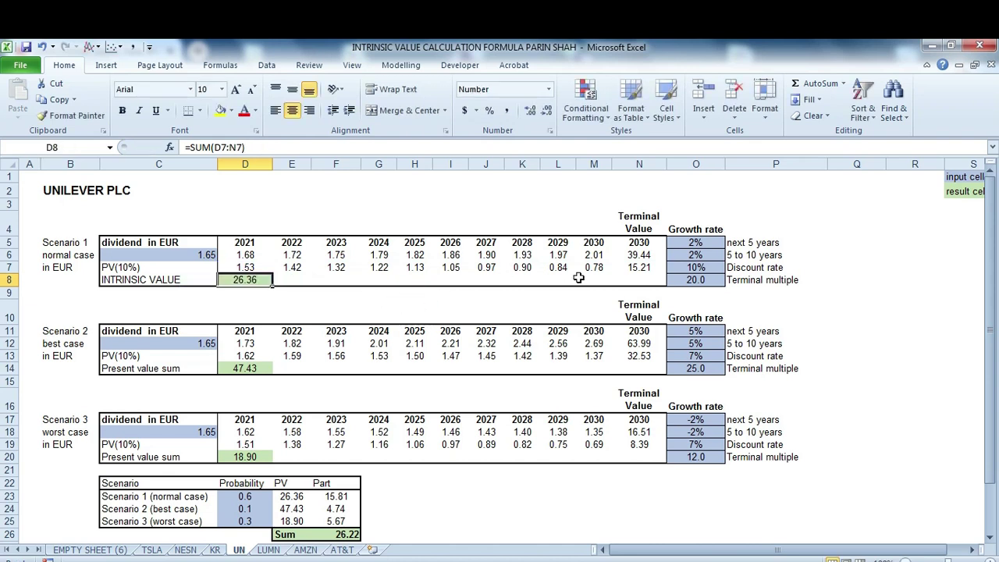
Lower the Scenario 1 discount rate to 5% and further to 4%, checking the intrinsic value.
{"action": "left_click", "coordinate": [701, 269]}
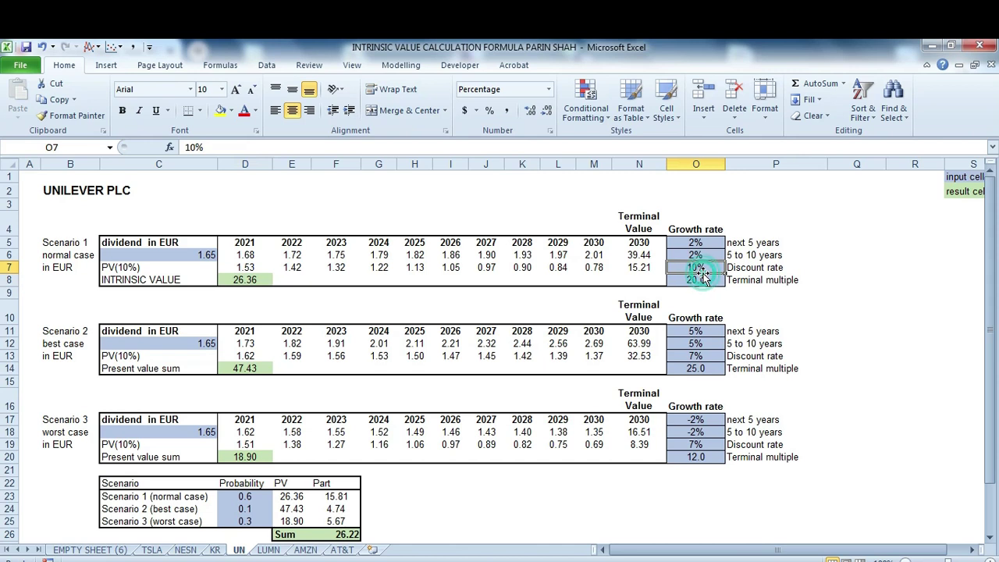
{"action": "type", "text": "5"}
{"action": "key", "text": "Return"}
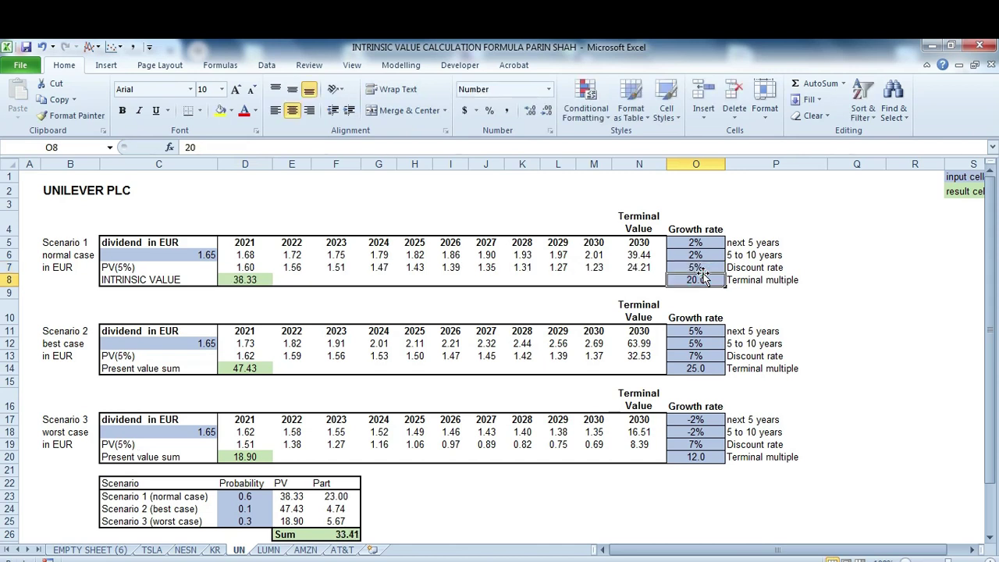
{"action": "left_click", "coordinate": [701, 270]}
{"action": "type", "text": "4"}
{"action": "key", "text": "Return"}
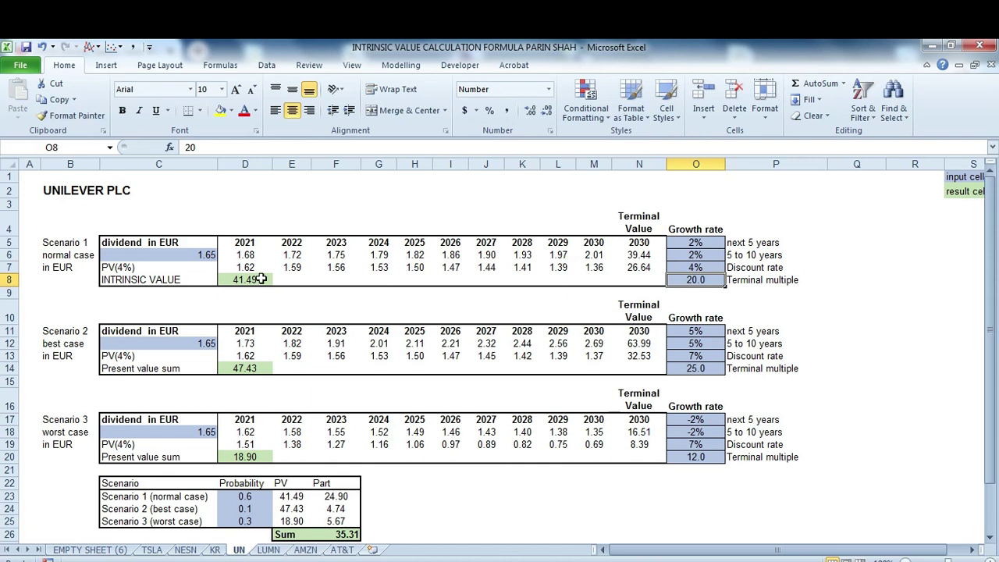
{"action": "left_click", "coordinate": [261, 278]}
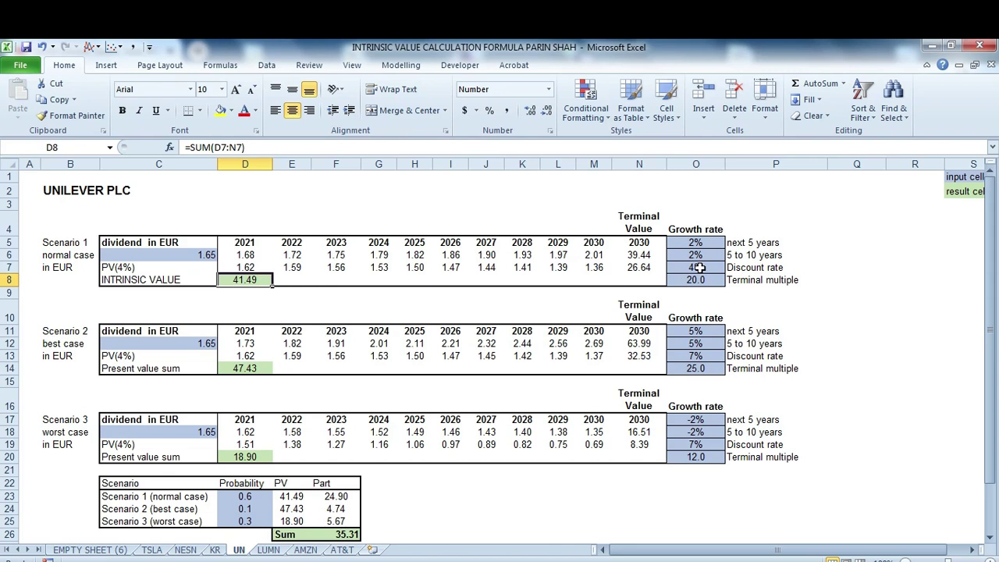
Examine the dividend, present value and growth assumption cells of Scenario 2 (best case).
{"action": "key", "text": "Down"}
{"action": "key", "text": "Down"}
{"action": "key", "text": "Down"}
{"action": "key", "text": "Down"}
{"action": "key", "text": "Left"}
{"action": "key", "text": "Left"}
{"action": "key", "text": "Up"}
{"action": "key", "text": "Right"}
{"action": "key", "text": "Right"}
{"action": "key", "text": "Left"}
{"action": "key", "text": "Left"}
{"action": "key", "text": "Down"}
{"action": "key", "text": "Left"}
{"action": "key", "text": "Right"}
{"action": "key", "text": "Left"}
{"action": "key", "text": "Right"}
{"action": "key", "text": "Right"}
{"action": "key", "text": "Right"}
{"action": "key", "text": "Right"}
{"action": "key", "text": "Right"}
{"action": "key", "text": "Right"}
{"action": "key", "text": "Right"}
{"action": "key", "text": "Right"}
{"action": "key", "text": "Right"}
{"action": "key", "text": "Right"}
{"action": "key", "text": "Right"}
{"action": "key", "text": "Right"}
{"action": "key", "text": "Right"}
{"action": "key", "text": "Right"}
{"action": "key", "text": "Right"}
{"action": "key", "text": "Up"}
{"action": "key", "text": "Left"}
{"action": "key", "text": "Down"}
{"action": "key", "text": "Down"}
{"action": "key", "text": "F2"}
{"action": "key", "text": "Escape"}
{"action": "key", "text": "Down"}
{"action": "key", "text": "Up"}
{"action": "key", "text": "Down"}
{"action": "key", "text": "Up"}
{"action": "key", "text": "Left"}
{"action": "key", "text": "Left"}
{"action": "key", "text": "Left"}
{"action": "key", "text": "Left"}
{"action": "key", "text": "Left"}
{"action": "key", "text": "Left"}
{"action": "key", "text": "Left"}
{"action": "key", "text": "Left"}
{"action": "key", "text": "Left"}
{"action": "key", "text": "Left"}
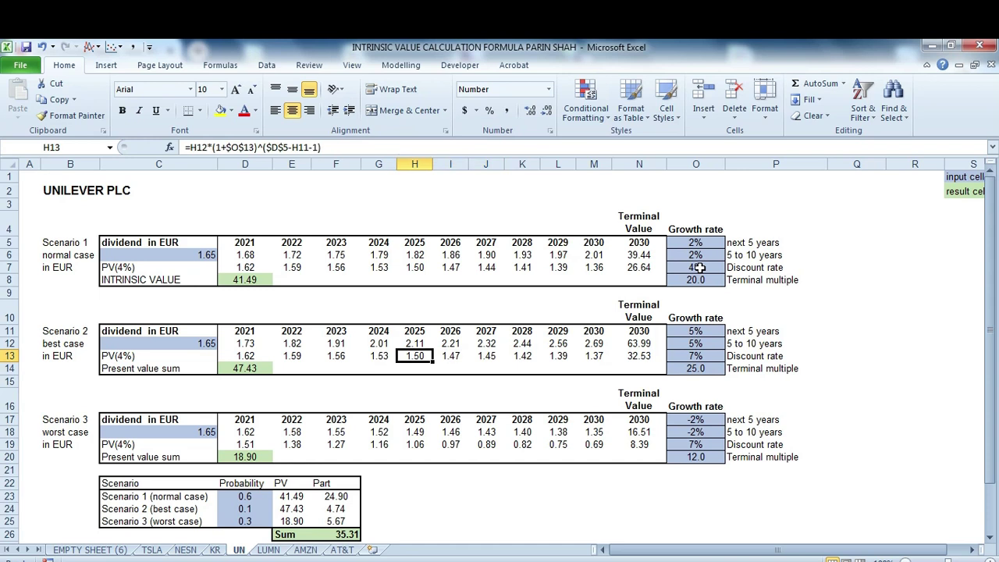
Set the discount rate of Scenario 1 to 7%.
{"action": "key", "text": "Up"}
{"action": "key", "text": "Up"}
{"action": "key", "text": "Up"}
{"action": "key", "text": "Up"}
{"action": "key", "text": "Up"}
{"action": "key", "text": "Up"}
{"action": "key", "text": "Up"}
{"action": "key", "text": "Right"}
{"action": "key", "text": "Right"}
{"action": "key", "text": "Right"}
{"action": "key", "text": "Right"}
{"action": "key", "text": "Right"}
{"action": "key", "text": "Right"}
{"action": "key", "text": "Right"}
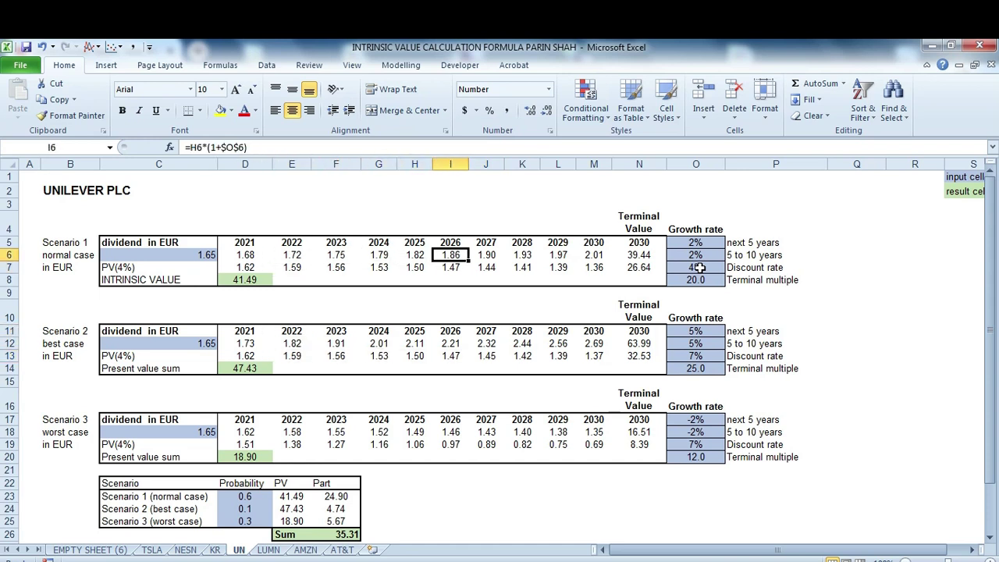
{"action": "key", "text": "Right"}
{"action": "key", "text": "Right"}
{"action": "key", "text": "Right"}
{"action": "key", "text": "Down"}
{"action": "type", "text": "7"}
{"action": "key", "text": "Return"}
Examine the discounted present values by year in Scenario 2 (best case).
{"action": "key", "text": "Down"}
{"action": "key", "text": "Down"}
{"action": "key", "text": "Up"}
{"action": "key", "text": "Up"}
{"action": "key", "text": "Up"}
{"action": "key", "text": "Left"}
{"action": "key", "text": "Left"}
{"action": "key", "text": "Left"}
{"action": "key", "text": "Left"}
{"action": "key", "text": "Left"}
{"action": "key", "text": "Left"}
{"action": "key", "text": "Left"}
{"action": "key", "text": "Left"}
{"action": "key", "text": "Left"}
{"action": "key", "text": "Left"}
{"action": "key", "text": "Left"}
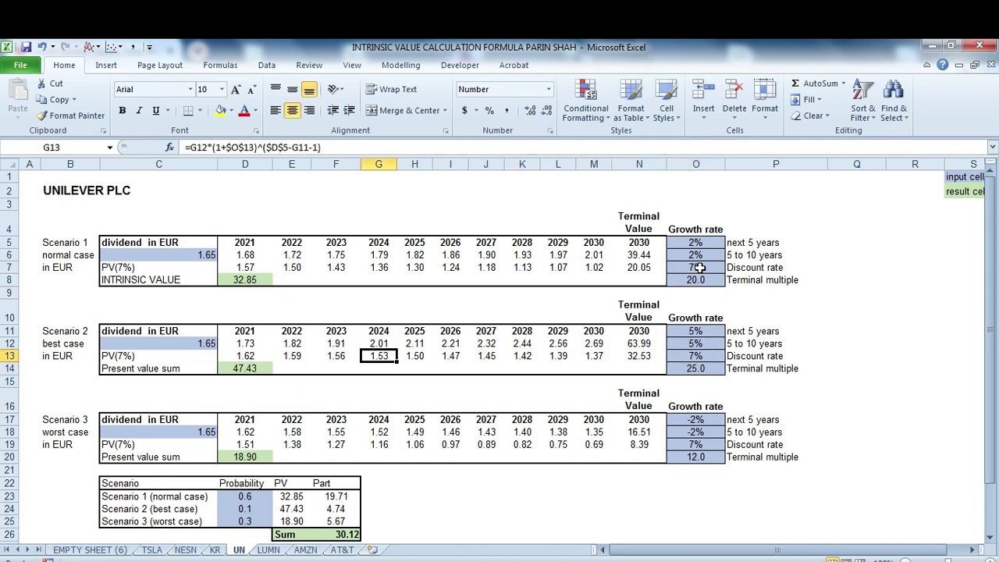
{"action": "key", "text": "Down"}
{"action": "key", "text": "Up"}
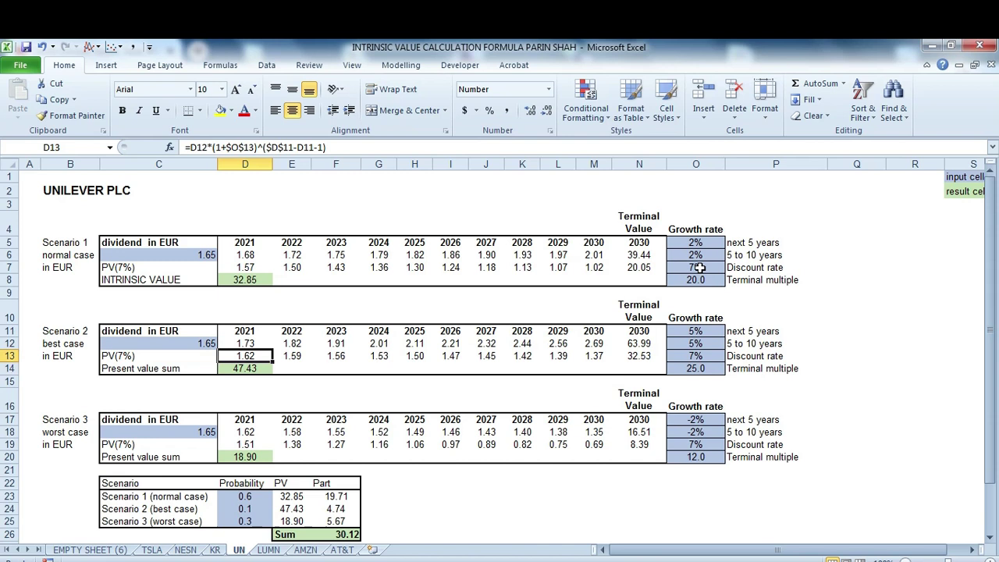
Examine the projected dividends by year in Scenario 2 (best case).
{"action": "key", "text": "Down"}
{"action": "key", "text": "Left"}
{"action": "key", "text": "Left"}
{"action": "key", "text": "Up"}
{"action": "key", "text": "Up"}
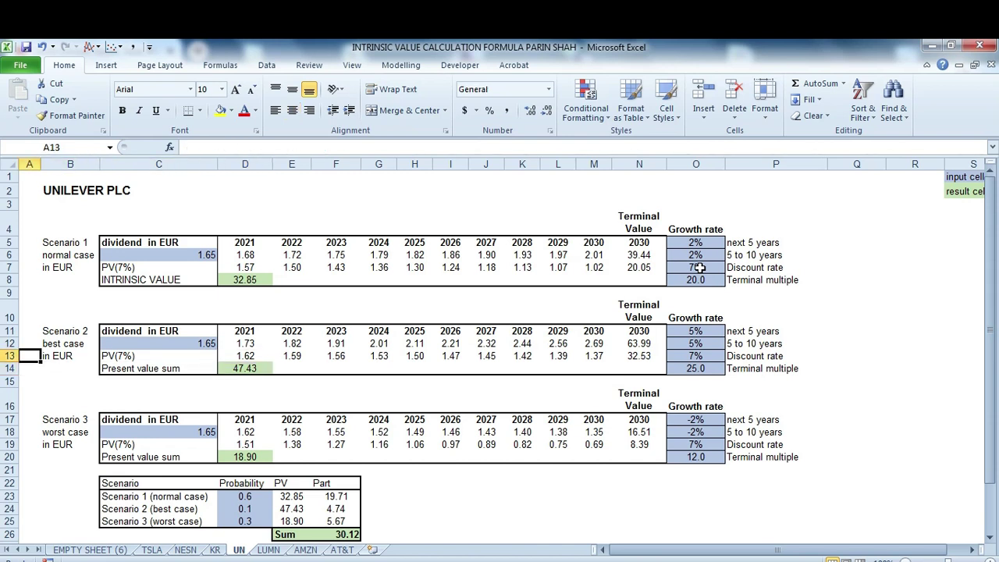
{"action": "key", "text": "Right"}
{"action": "key", "text": "Right"}
{"action": "key", "text": "Right"}
{"action": "key", "text": "Right"}
{"action": "key", "text": "Right"}
{"action": "key", "text": "Right"}
{"action": "key", "text": "Right"}
{"action": "key", "text": "Right"}
{"action": "key", "text": "Right"}
{"action": "key", "text": "Right"}
{"action": "key", "text": "Right"}
{"action": "key", "text": "Right"}
{"action": "key", "text": "Right"}
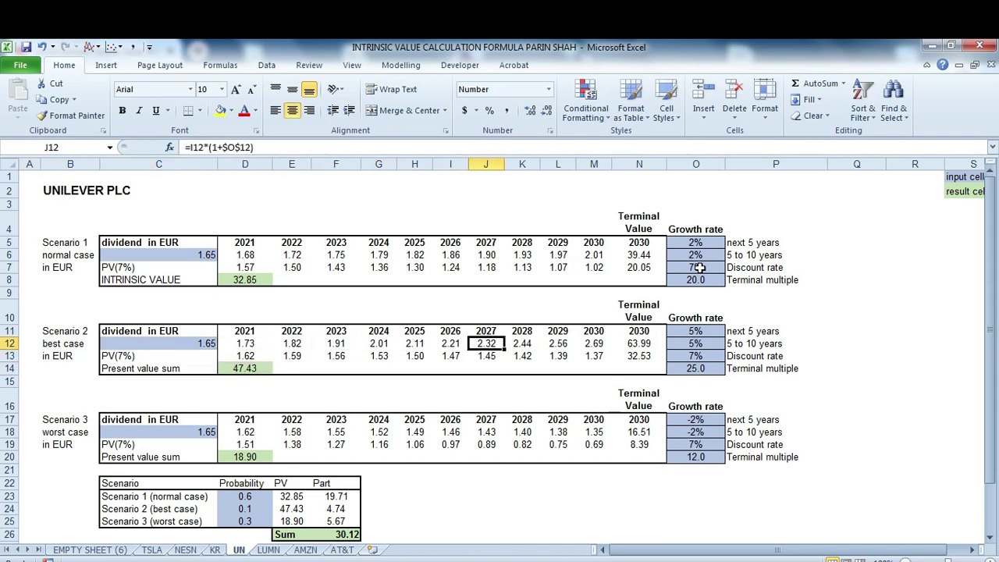
Examine the growth and discount inputs of Scenario 2 (best case) and the formula of its present value sum.
{"action": "key", "text": "Down"}
{"action": "key", "text": "Down"}
{"action": "key", "text": "Down"}
{"action": "key", "text": "Up"}
{"action": "key", "text": "Up"}
{"action": "key", "text": "Right"}
{"action": "key", "text": "Down"}
{"action": "key", "text": "Left"}
{"action": "key", "text": "Left"}
{"action": "key", "text": "Left"}
{"action": "key", "text": "Left"}
{"action": "key", "text": "Left"}
{"action": "key", "text": "Left"}
{"action": "key", "text": "Left"}
{"action": "key", "text": "Left"}
{"action": "key", "text": "Left"}
{"action": "key", "text": "Left"}
{"action": "key", "text": "Left"}
{"action": "key", "text": "Left"}
{"action": "key", "text": "Left"}
{"action": "key", "text": "Left"}
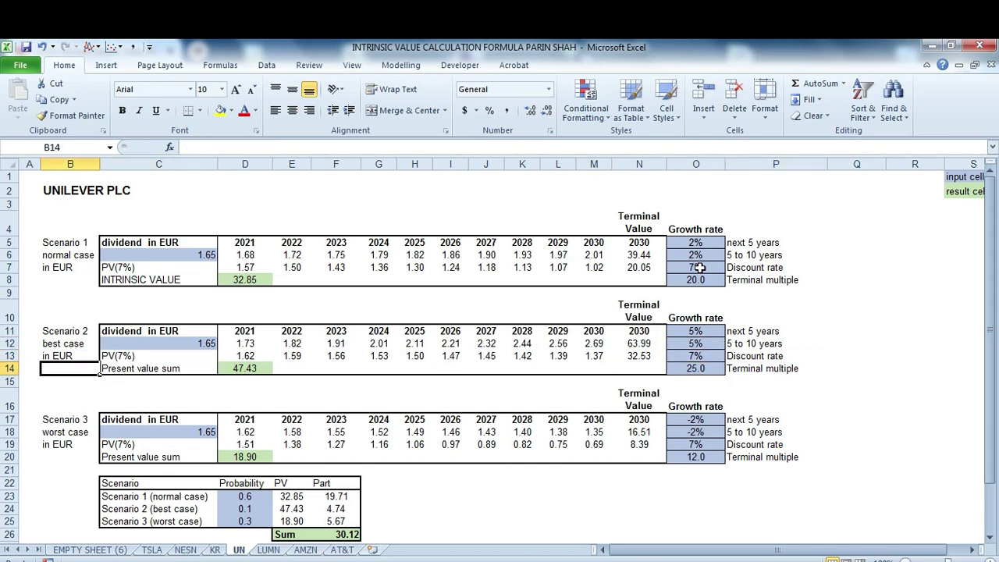
{"action": "key", "text": "Right"}
{"action": "key", "text": "Right"}
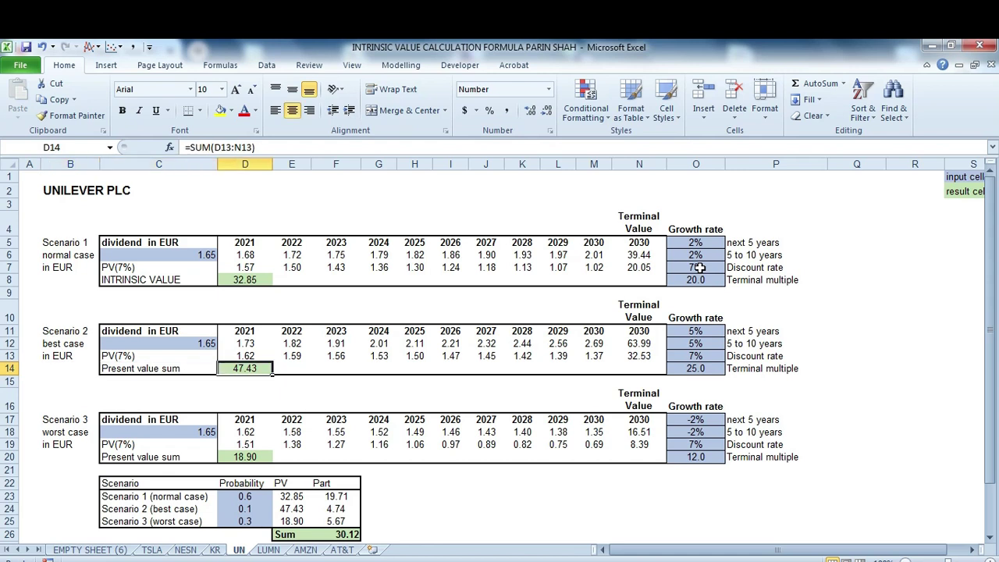
Examine the starting dividend and the projected dividends by year in Scenario 3 (worst case).
{"action": "key", "text": "Down"}
{"action": "key", "text": "Down"}
{"action": "key", "text": "Down"}
{"action": "key", "text": "Left"}
{"action": "key", "text": "Down"}
{"action": "key", "text": "Left"}
{"action": "key", "text": "Right"}
{"action": "key", "text": "Right"}
{"action": "key", "text": "Up"}
{"action": "key", "text": "Down"}
{"action": "key", "text": "Right"}
{"action": "key", "text": "Right"}
{"action": "key", "text": "Right"}
{"action": "key", "text": "Right"}
{"action": "key", "text": "Right"}
{"action": "key", "text": "Right"}
{"action": "key", "text": "Right"}
{"action": "key", "text": "Right"}
{"action": "key", "text": "Right"}
{"action": "key", "text": "Right"}
{"action": "key", "text": "Right"}
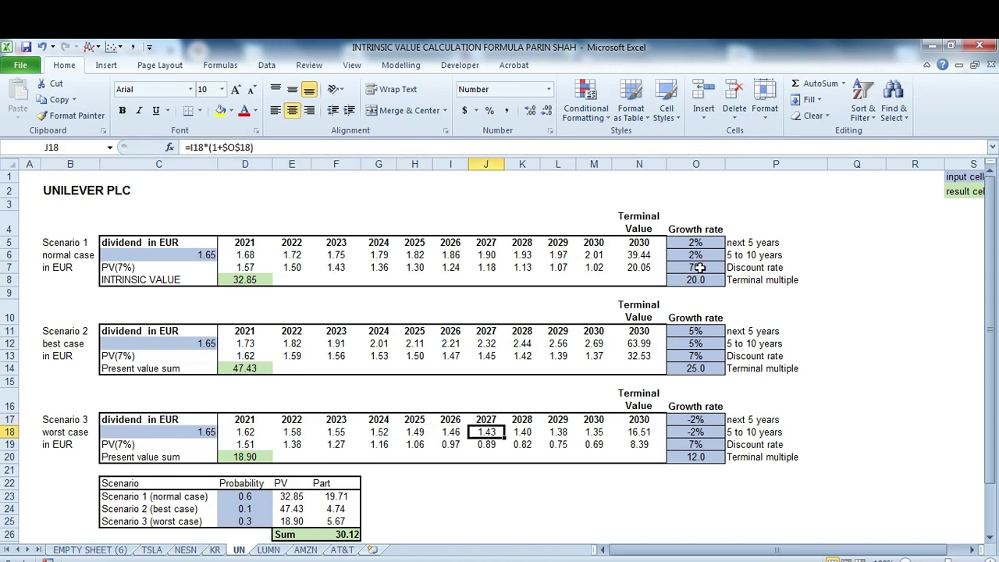
{"action": "key", "text": "Up"}
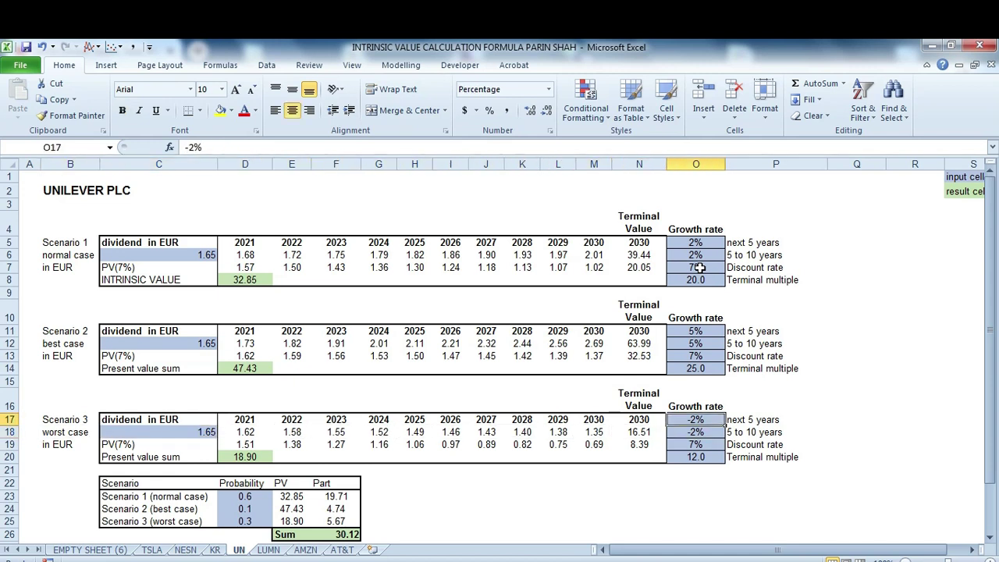
Review the growth and discount rates of Scenario 3 (worst case) and set its terminal multiple to 12.
{"action": "key", "text": "F2"}
{"action": "key", "text": "Return"}
{"action": "key", "text": "F2"}
{"action": "key", "text": "Return"}
{"action": "key", "text": "F2"}
{"action": "key", "text": "Return"}
{"action": "type", "text": "12"}
{"action": "key", "text": "Return"}
Examine the present value sum of Scenario 3 (worst case) and its row labels.
{"action": "key", "text": "Up"}
{"action": "key", "text": "Left"}
{"action": "key", "text": "Left"}
{"action": "key", "text": "Left"}
{"action": "key", "text": "Left"}
{"action": "key", "text": "Left"}
{"action": "key", "text": "Left"}
{"action": "key", "text": "Left"}
{"action": "key", "text": "Left"}
{"action": "key", "text": "Left"}
{"action": "key", "text": "Left"}
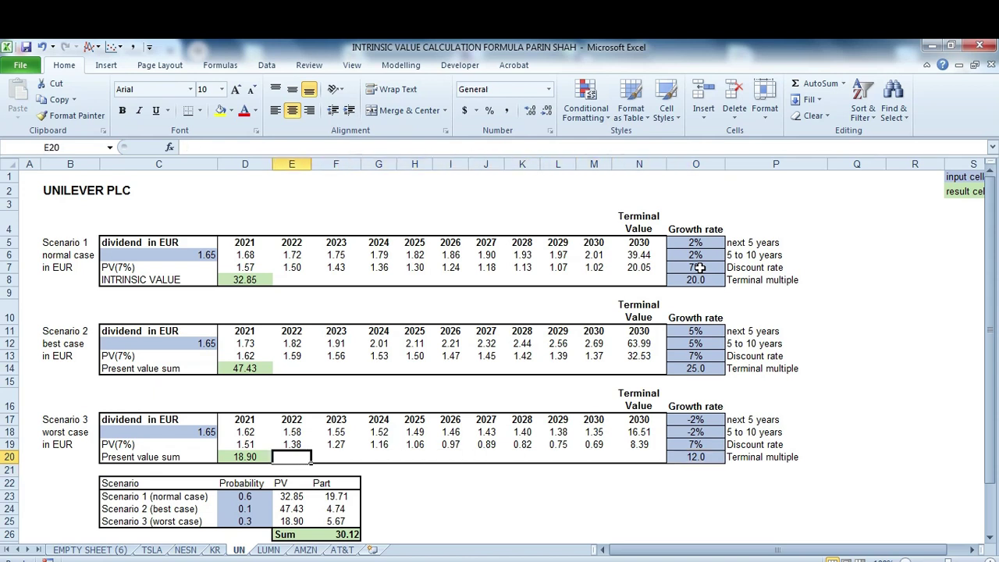
{"action": "key", "text": "Left"}
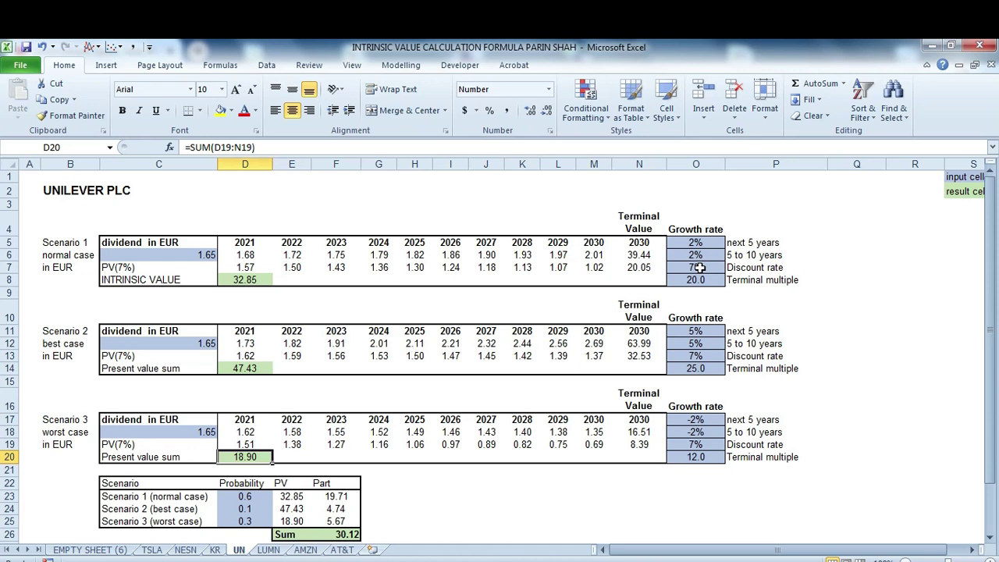
{"action": "key", "text": "Left"}
{"action": "key", "text": "Left"}
{"action": "key", "text": "Left"}
{"action": "key", "text": "Up"}
{"action": "key", "text": "Up"}
{"action": "key", "text": "Right"}
{"action": "key", "text": "Left"}
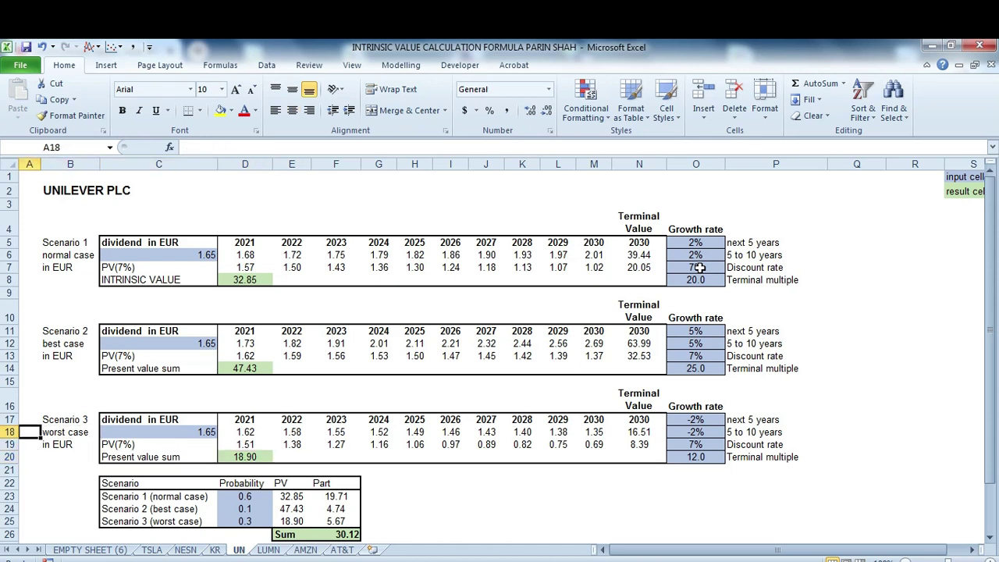
{"action": "key", "text": "Right"}
{"action": "key", "text": "Down"}
{"action": "key", "text": "Down"}
{"action": "key", "text": "Down"}
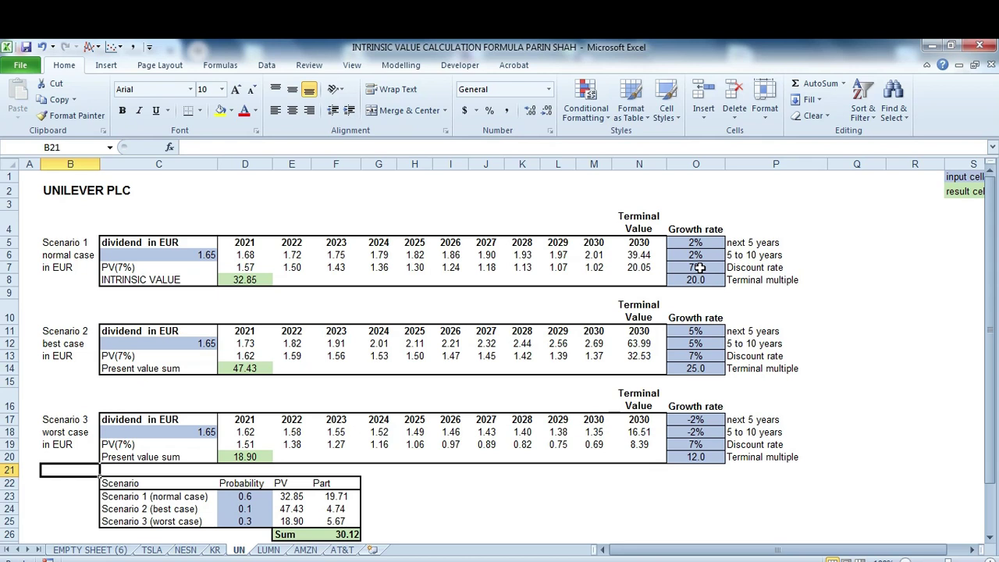
Examine the probability assigned to each scenario in the weighting table.
{"action": "key", "text": "Down"}
{"action": "key", "text": "Down"}
{"action": "key", "text": "Right"}
{"action": "key", "text": "Right"}
{"action": "key", "text": "Left"}
{"action": "key", "text": "Right"}
{"action": "key", "text": "Up"}
{"action": "key", "text": "Down"}
{"action": "key", "text": "Down"}
{"action": "key", "text": "Up"}
{"action": "key", "text": "Down"}
{"action": "key", "text": "Up"}
{"action": "key", "text": "Down"}
{"action": "key", "text": "Down"}
{"action": "key", "text": "Up"}
{"action": "key", "text": "Up"}
{"action": "key", "text": "Down"}
Examine the weighted parts of the scenarios and the formula of their total in the weighting table.
{"action": "key", "text": "Right"}
{"action": "key", "text": "Right"}
{"action": "key", "text": "Right"}
{"action": "key", "text": "Right"}
{"action": "key", "text": "Right"}
{"action": "key", "text": "Right"}
{"action": "key", "text": "Right"}
{"action": "key", "text": "Right"}
{"action": "key", "text": "Right"}
{"action": "key", "text": "Down"}
{"action": "key", "text": "Down"}
{"action": "key", "text": "Down"}
{"action": "key", "text": "Down"}
{"action": "key", "text": "Down"}
{"action": "key", "text": "Down"}
{"action": "key", "text": "Down"}
{"action": "key", "text": "Down"}
{"action": "key", "text": "Left"}
{"action": "key", "text": "Left"}
{"action": "key", "text": "Left"}
{"action": "key", "text": "Left"}
{"action": "key", "text": "Up"}
{"action": "key", "text": "Up"}
{"action": "key", "text": "Up"}
{"action": "key", "text": "Up"}
{"action": "key", "text": "Up"}
{"action": "key", "text": "Left"}
{"action": "key", "text": "Left"}
{"action": "key", "text": "Left"}
{"action": "key", "text": "Up"}
{"action": "key", "text": "Up"}
{"action": "key", "text": "Right"}
{"action": "key", "text": "Down"}
{"action": "key", "text": "Left"}
{"action": "key", "text": "Right"}
{"action": "key", "text": "Left"}
{"action": "key", "text": "Right"}
{"action": "key", "text": "Left"}
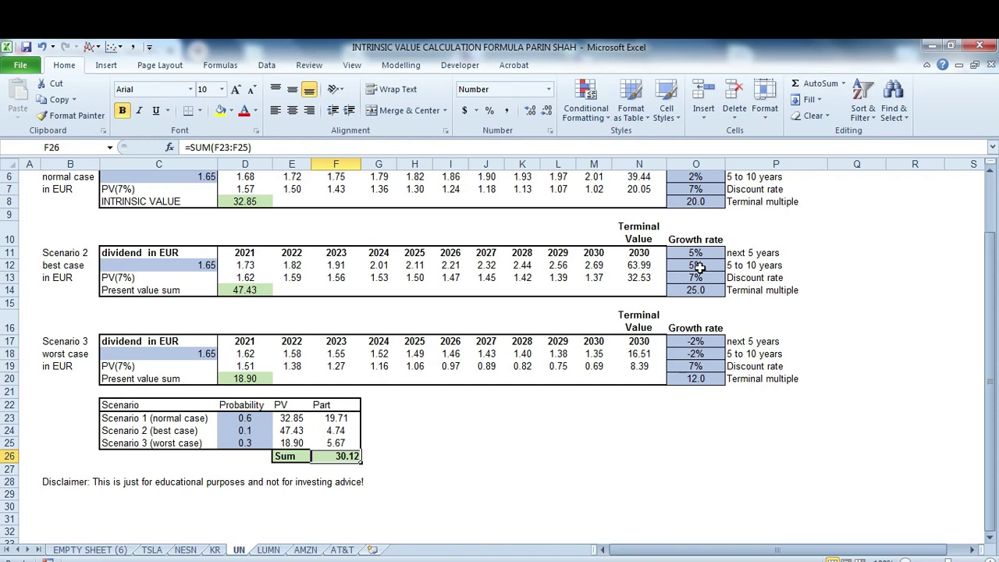
Switch to the Unilever analysts' consensus PDF and examine the minimum and maximum underlying EPS growth for 2020 and 2021.
{"action": "key", "text": "alt+Tab"}
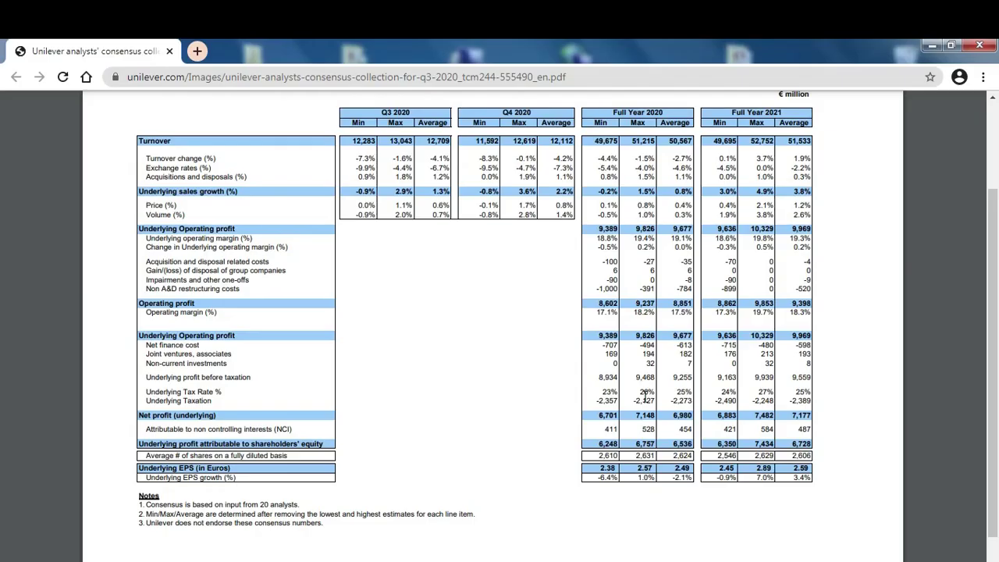
{"action": "left_click_drag", "start_coordinate": [596, 480], "coordinate": [654, 483]}
{"action": "left_click", "coordinate": [607, 480]}
{"action": "left_click_drag", "start_coordinate": [712, 482], "coordinate": [772, 483]}
Switch back to the Excel valuation workbook and set the discount rate of Scenario 1 (normal case) to 10%.
{"action": "mouse_move", "coordinate": [200, 561]}
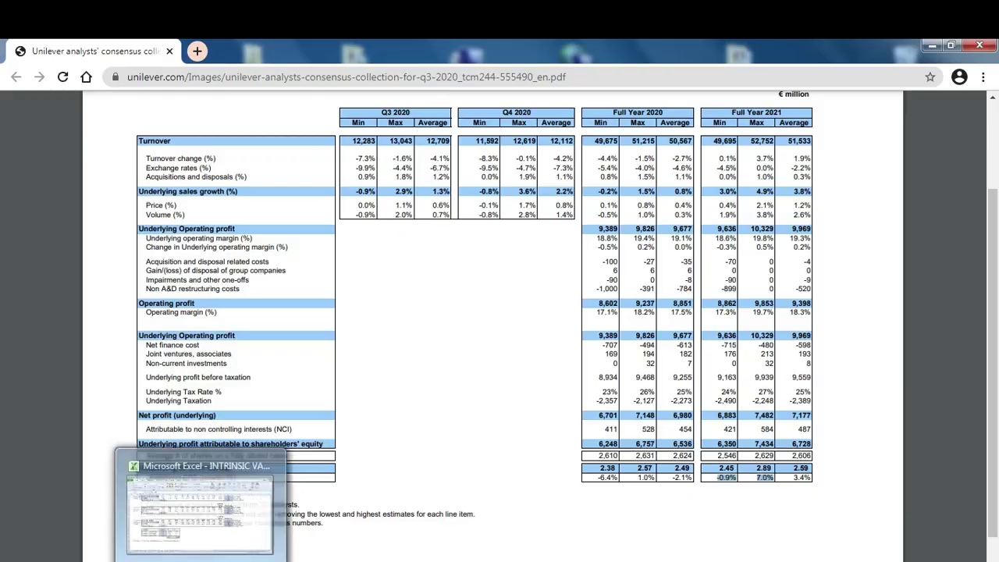
{"action": "left_click", "coordinate": [200, 508]}
{"action": "key", "text": "Up"}
{"action": "key", "text": "Up"}
{"action": "key", "text": "Up"}
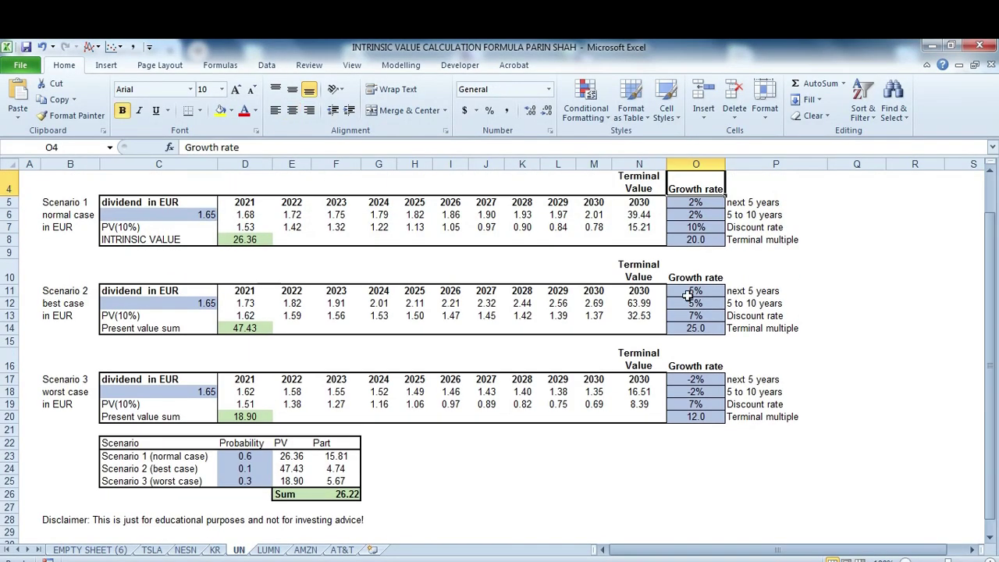
Set both growth rates of Scenario 2 (best case) to 10% and check its terminal multiple and present value sum.
{"action": "left_click", "coordinate": [687, 294]}
{"action": "type", "text": "10"}
{"action": "key", "text": "Return"}
{"action": "type", "text": "10"}
{"action": "key", "text": "Return"}
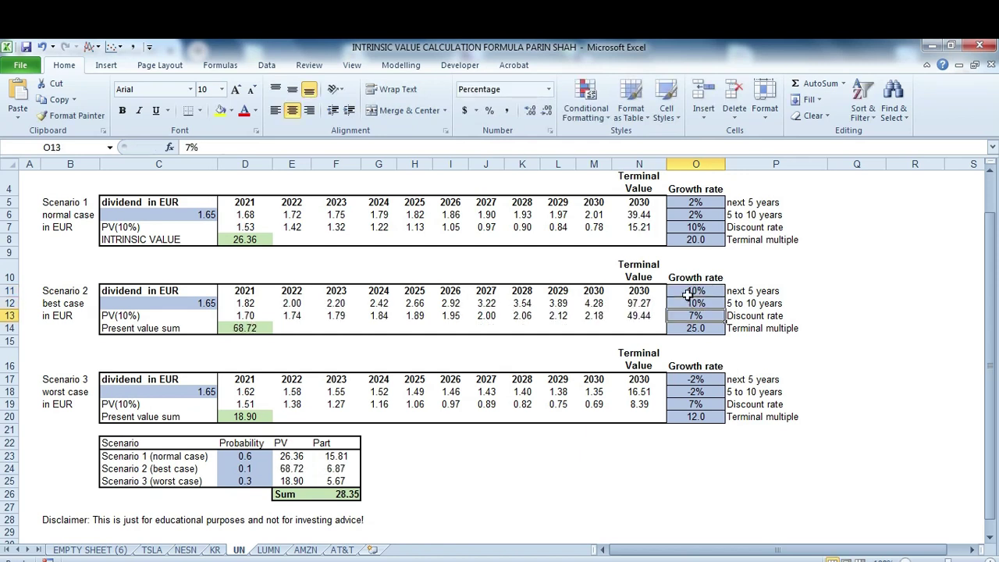
{"action": "left_click", "coordinate": [696, 328]}
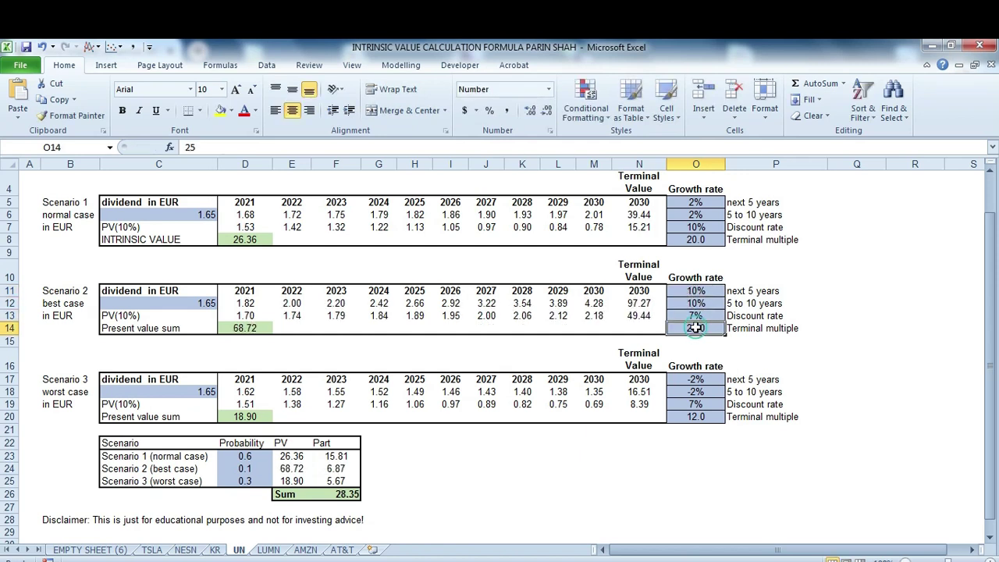
{"action": "left_click", "coordinate": [248, 331]}
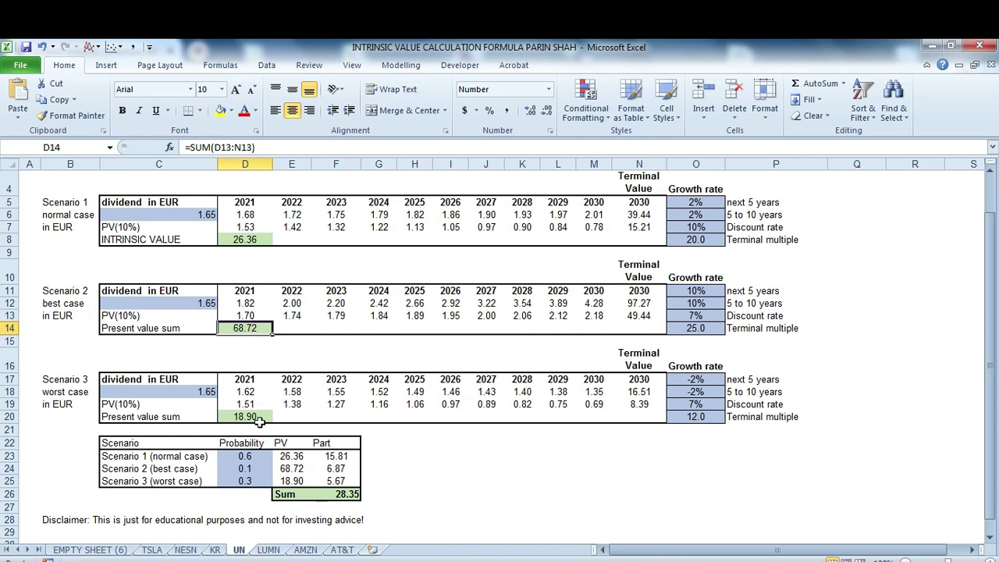
Switch to the analysts' consensus PDF in the browser and review the underlying EPS growth for full year 2020.
{"action": "key", "text": "alt+Tab"}
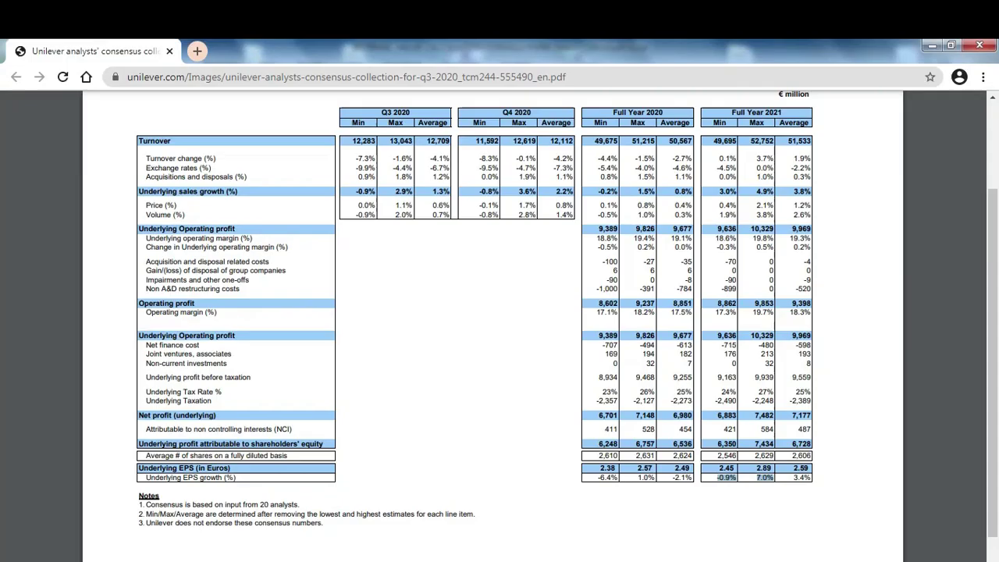
{"action": "left_click", "coordinate": [739, 390]}
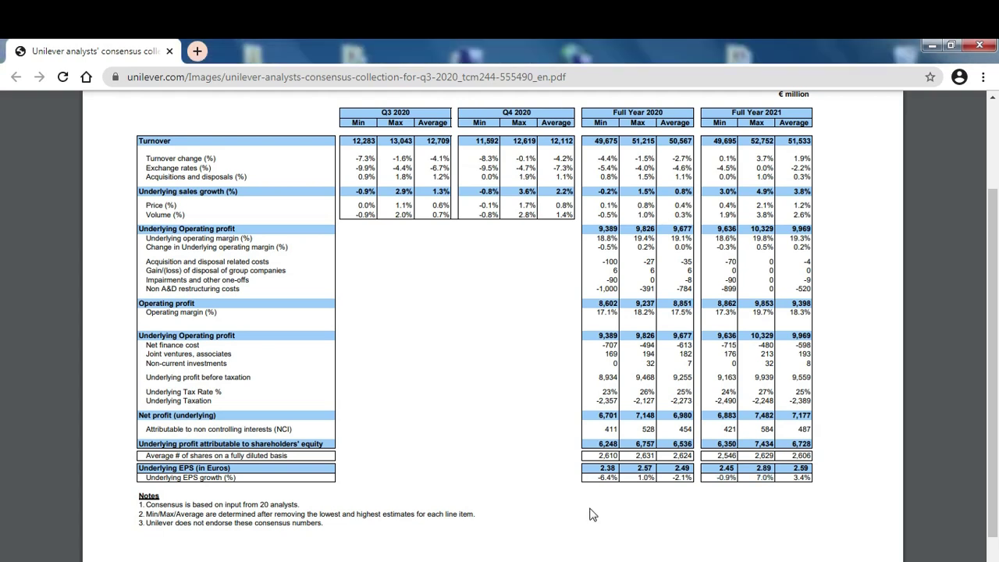
{"action": "left_click_drag", "start_coordinate": [594, 480], "coordinate": [664, 480]}
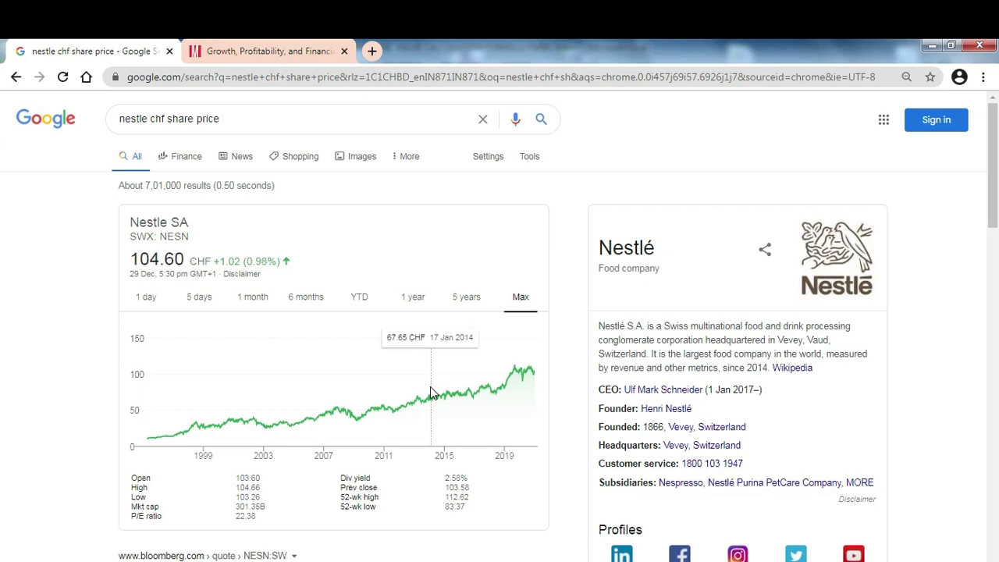
View Nestle's key ratios on Morningstar and examine the 2019 free cash flow and the revenue history.
{"action": "left_click", "coordinate": [272, 51]}
{"action": "left_click", "coordinate": [439, 308]}
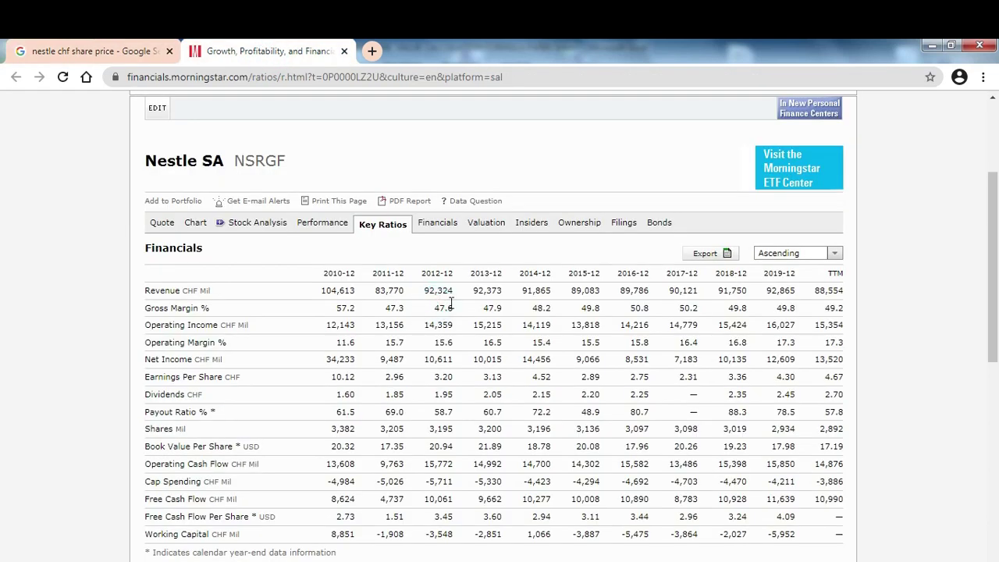
{"action": "left_click_drag", "start_coordinate": [995, 273], "coordinate": [995, 312]}
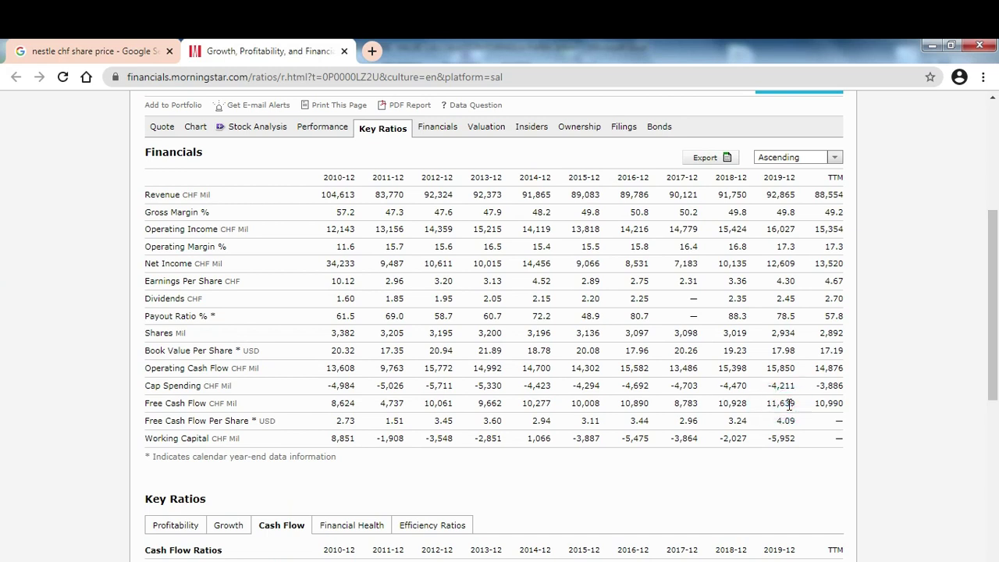
{"action": "left_click_drag", "start_coordinate": [783, 403], "coordinate": [767, 404]}
{"action": "left_click_drag", "start_coordinate": [323, 194], "coordinate": [843, 204]}
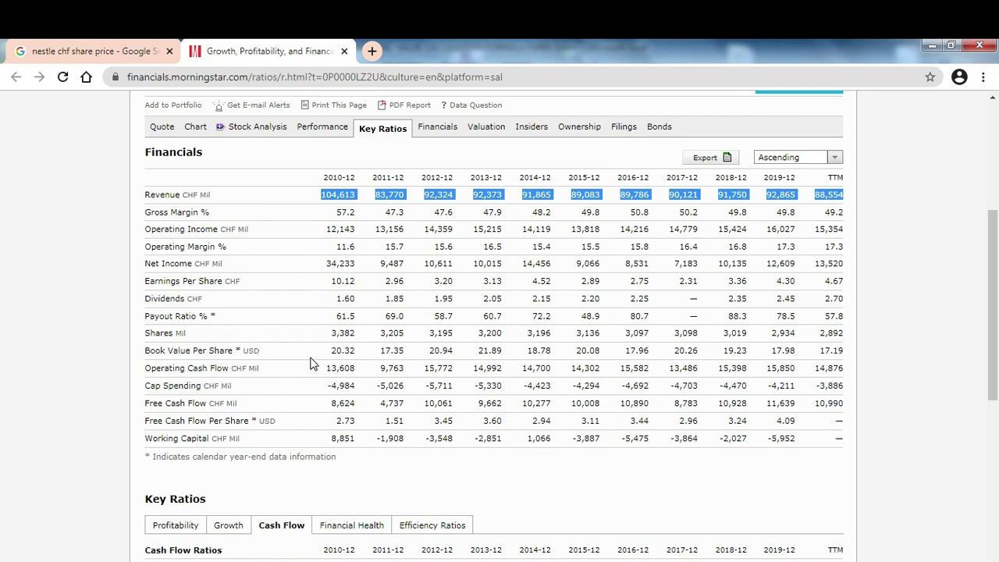
Examine Nestle's share count, dividend and payout ratio history and recheck the 2019 free cash flow.
{"action": "left_click_drag", "start_coordinate": [333, 333], "coordinate": [845, 331]}
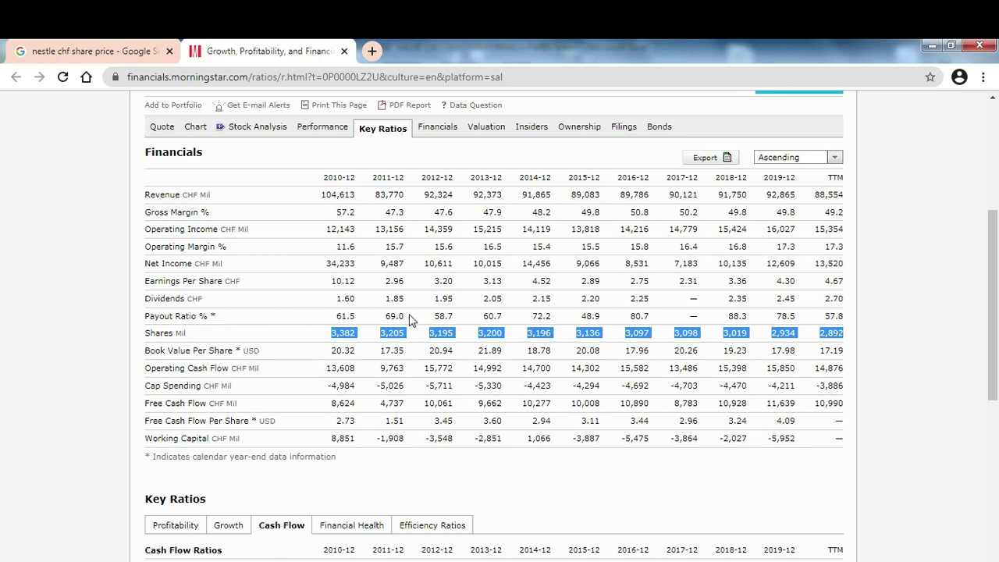
{"action": "left_click_drag", "start_coordinate": [340, 298], "coordinate": [844, 317]}
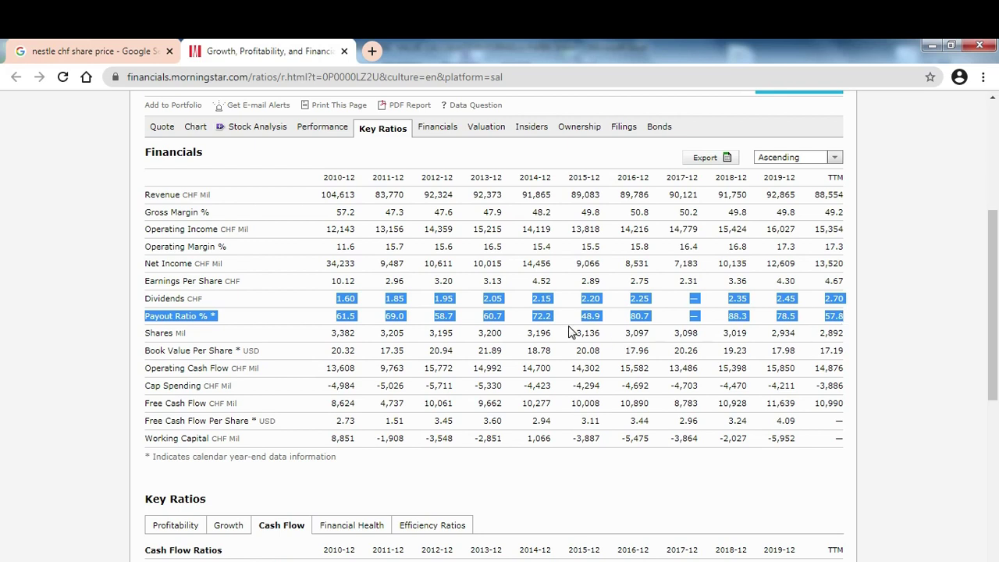
{"action": "left_click", "coordinate": [773, 412]}
{"action": "left_click", "coordinate": [767, 401]}
{"action": "double_click", "coordinate": [795, 402]}
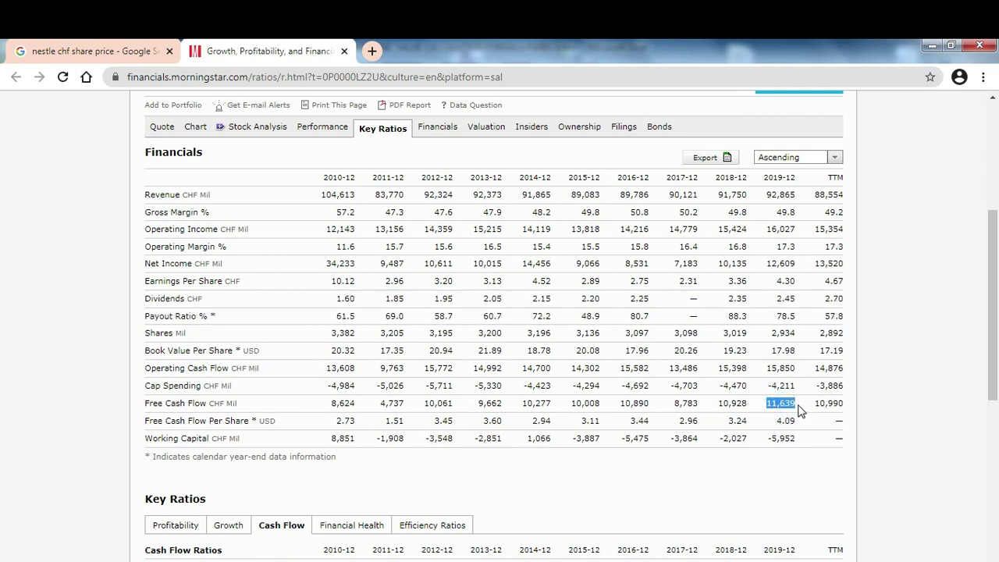
Examine Nestle's 2010 to 2019 free cash flow, then switch to Excel and review Scenario 1's cash flow projection and growth inputs.
{"action": "left_click_drag", "start_coordinate": [333, 403], "coordinate": [796, 404]}
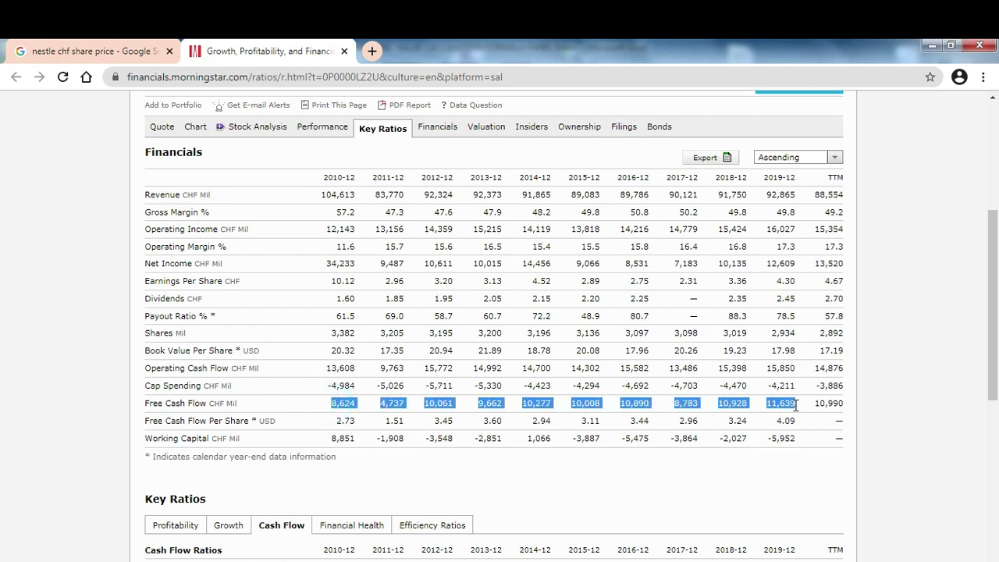
{"action": "key", "text": "alt+Tab"}
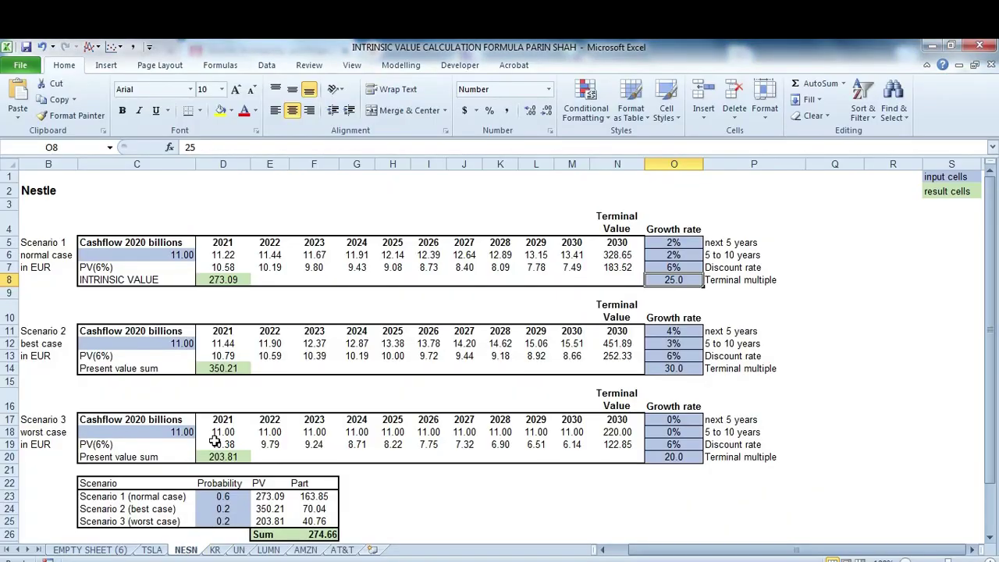
{"action": "left_click", "coordinate": [181, 256]}
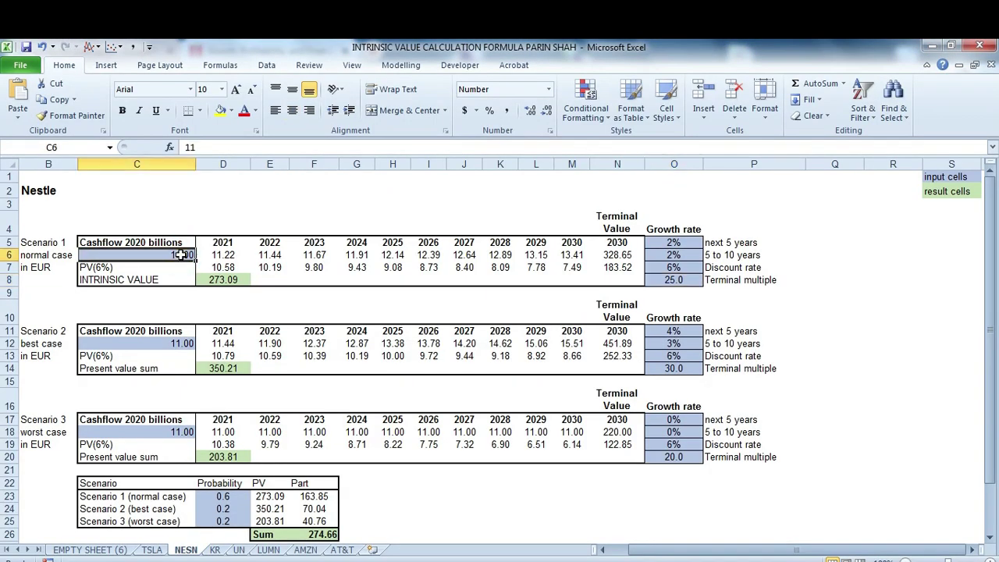
{"action": "key", "text": "Right"}
{"action": "key", "text": "Right"}
{"action": "key", "text": "Right"}
{"action": "key", "text": "Right"}
{"action": "key", "text": "Right"}
{"action": "key", "text": "Right"}
{"action": "key", "text": "Right"}
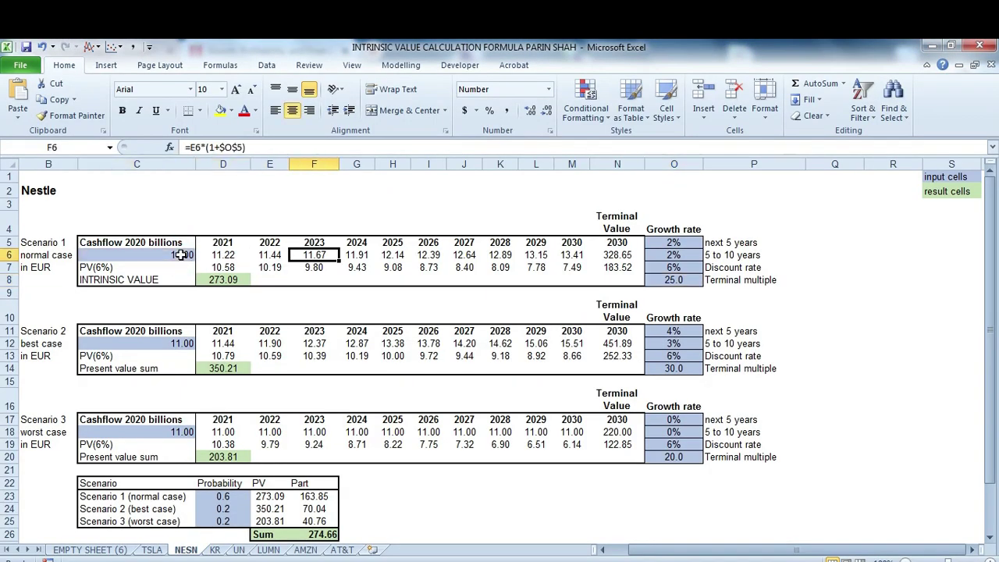
{"action": "key", "text": "Right"}
{"action": "key", "text": "Right"}
{"action": "key", "text": "Right"}
{"action": "key", "text": "Right"}
{"action": "key", "text": "Right"}
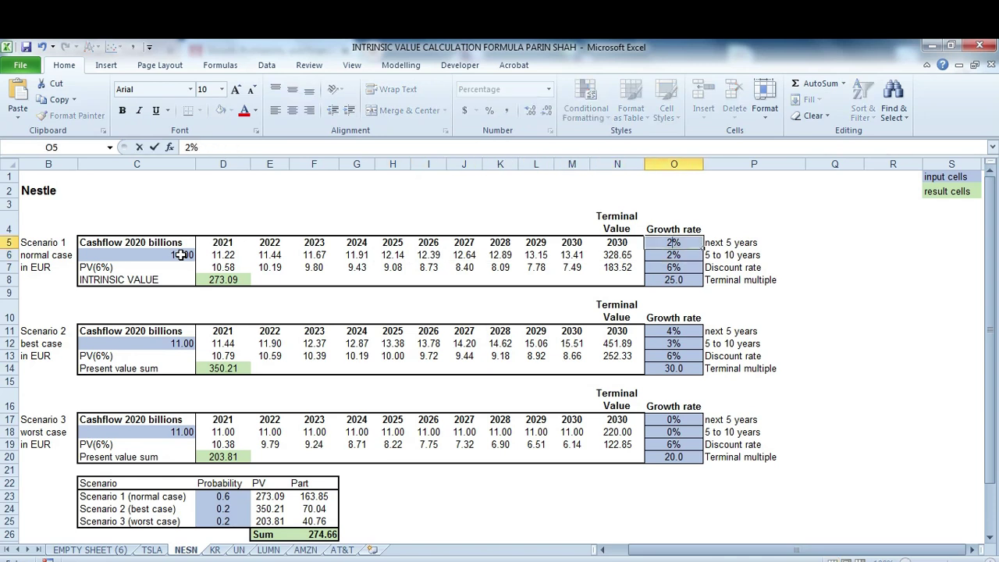
{"action": "key", "text": "Down"}
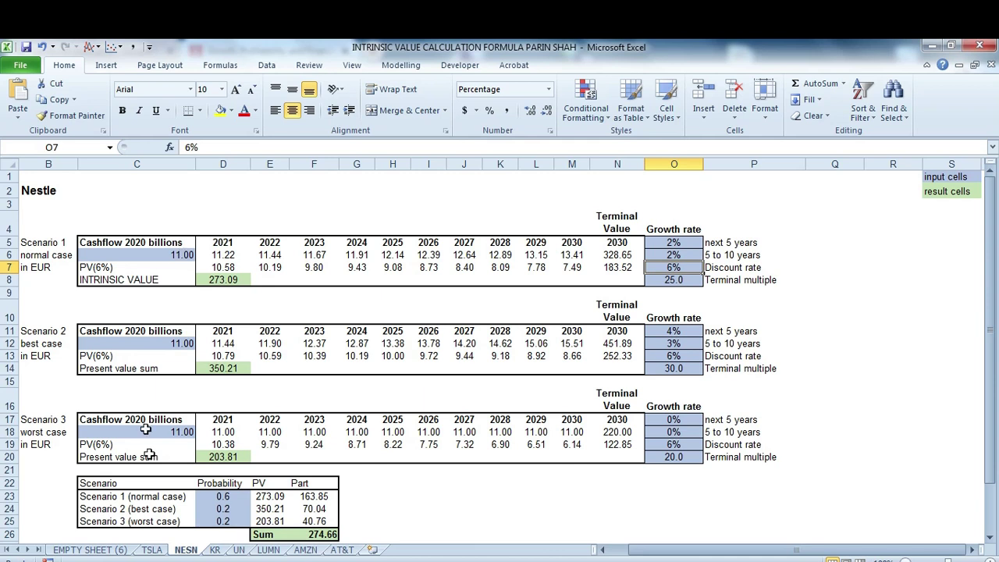
Switch to the Google results for Nestle's share price in the browser and check the company's market cap.
{"action": "key", "text": "alt+Tab"}
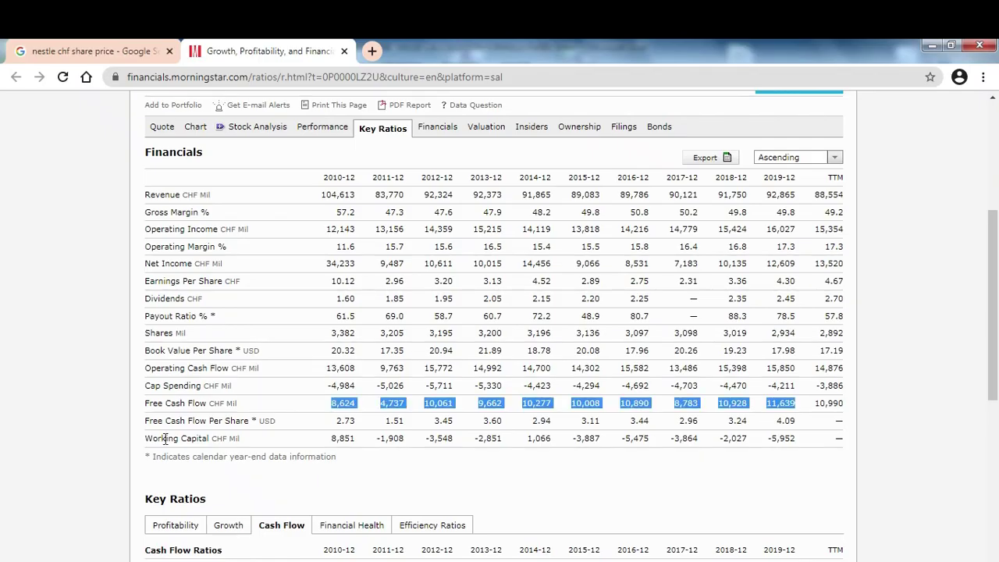
{"action": "left_click", "coordinate": [92, 50]}
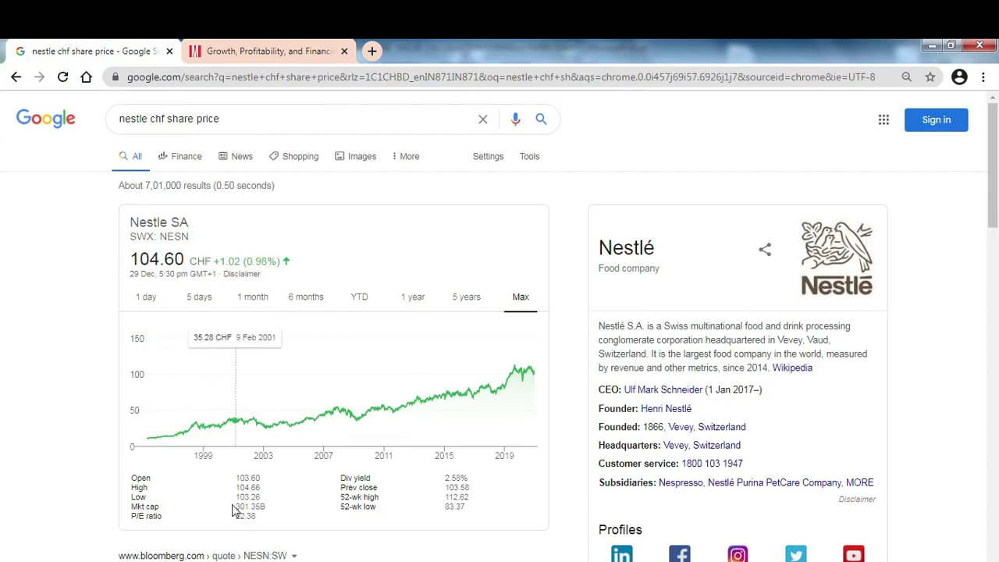
{"action": "left_click_drag", "start_coordinate": [228, 508], "coordinate": [266, 511]}
Return to the Nestle sheet in Excel and set Scenario 1's discount rate to 5.5%.
{"action": "left_click", "coordinate": [223, 559]}
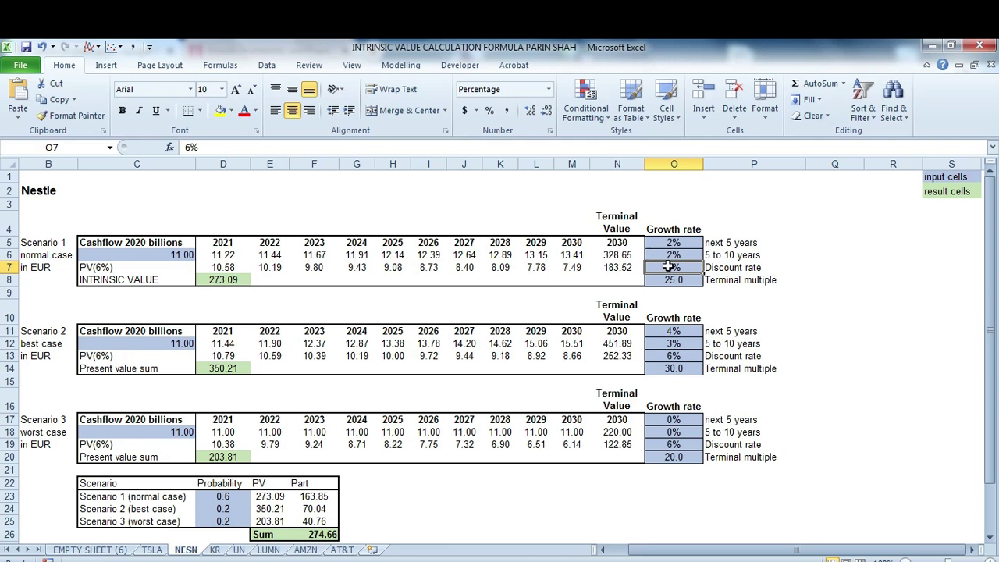
{"action": "type", "text": "5.5"}
{"action": "key", "text": "Return"}
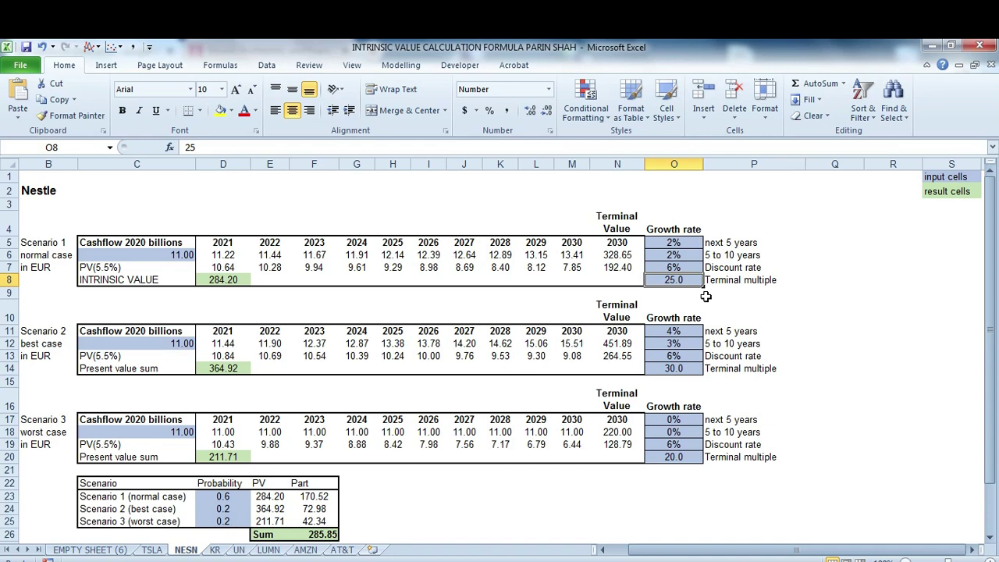
Switch to the Kroger share results in the browser and examine the 5-year price chart around mid-June 2017.
{"action": "key", "text": "alt+Tab"}
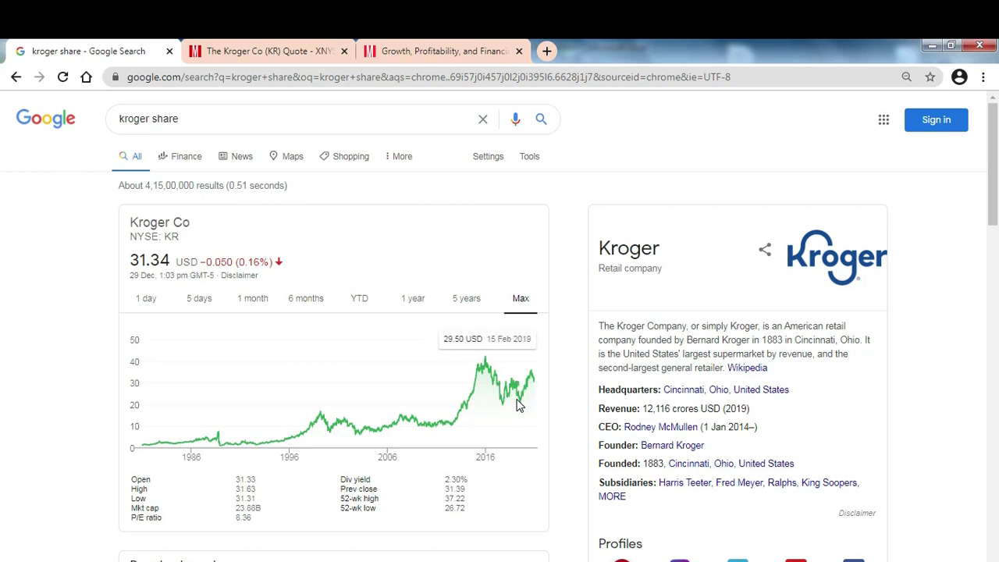
{"action": "left_click", "coordinate": [466, 300]}
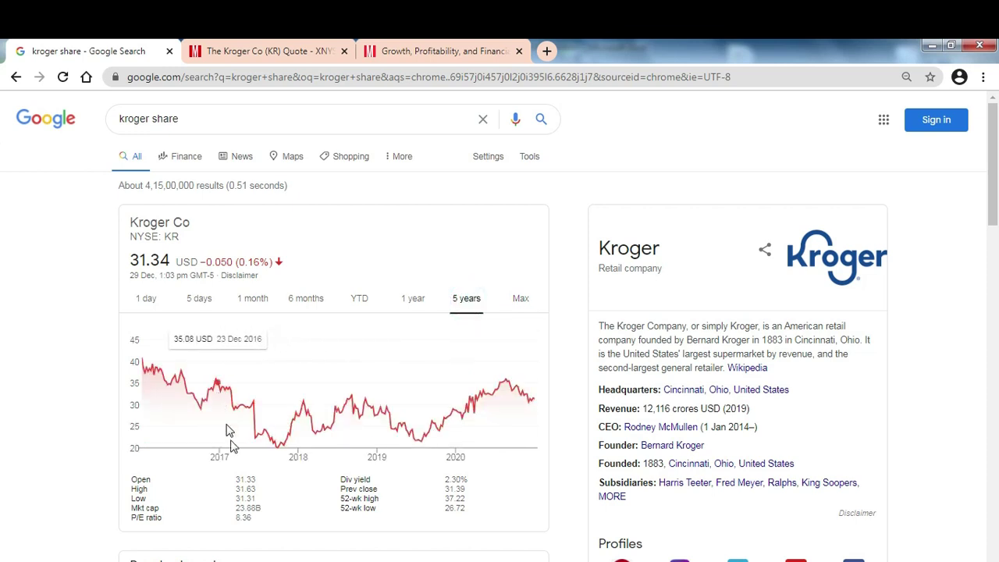
{"action": "left_click", "coordinate": [256, 441]}
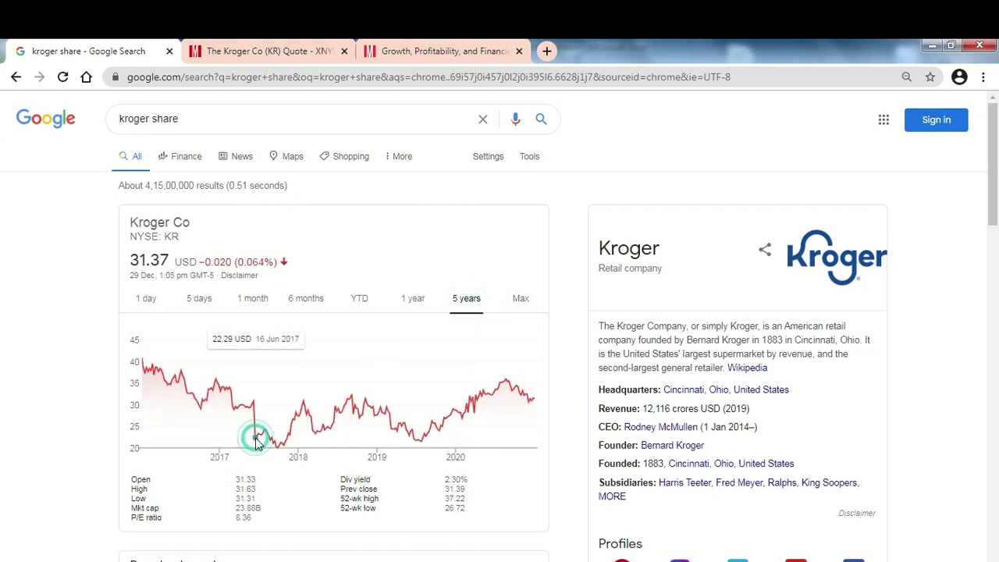
{"action": "left_click", "coordinate": [256, 440]}
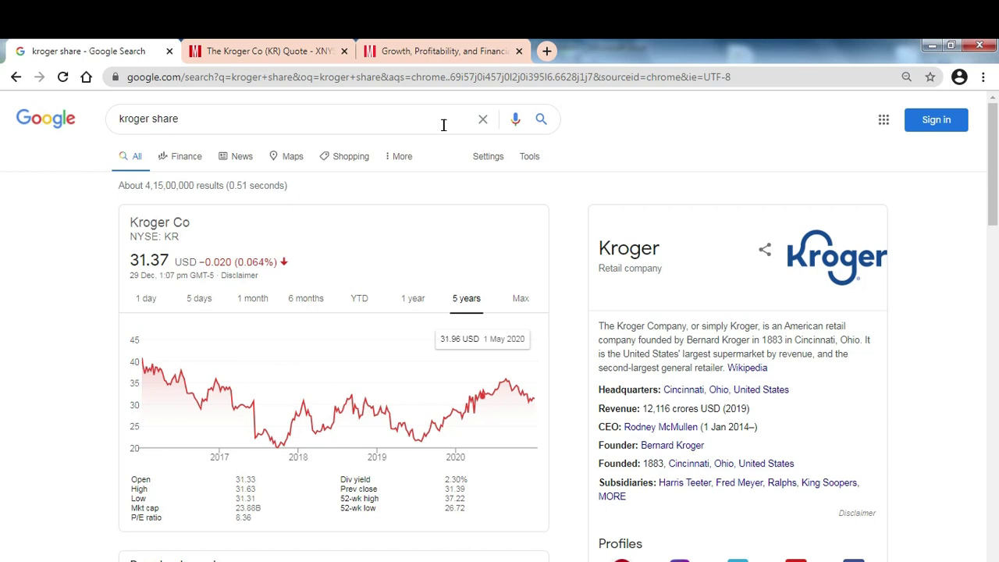
View Kroger's key ratios on Morningstar and examine the revenue and operating margin history.
{"action": "left_click", "coordinate": [434, 51]}
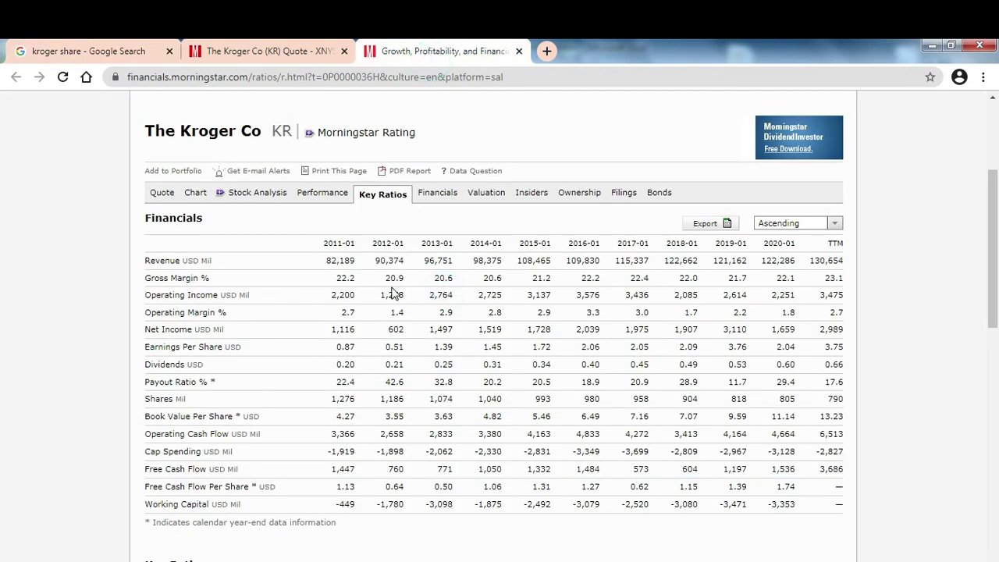
{"action": "left_click", "coordinate": [325, 258]}
{"action": "left_click_drag", "start_coordinate": [368, 272], "coordinate": [844, 269]}
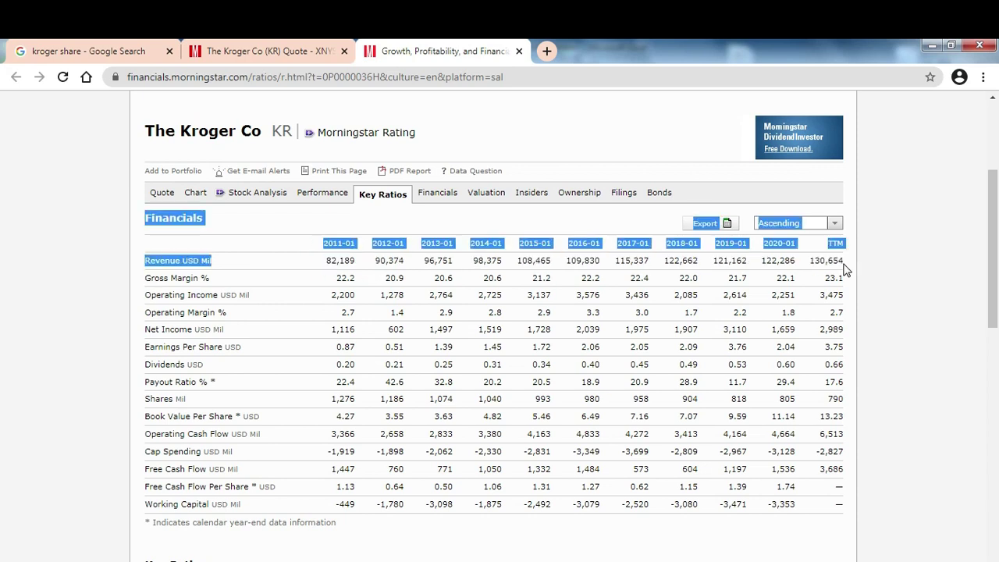
{"action": "left_click", "coordinate": [829, 263]}
{"action": "double_click", "coordinate": [824, 260]}
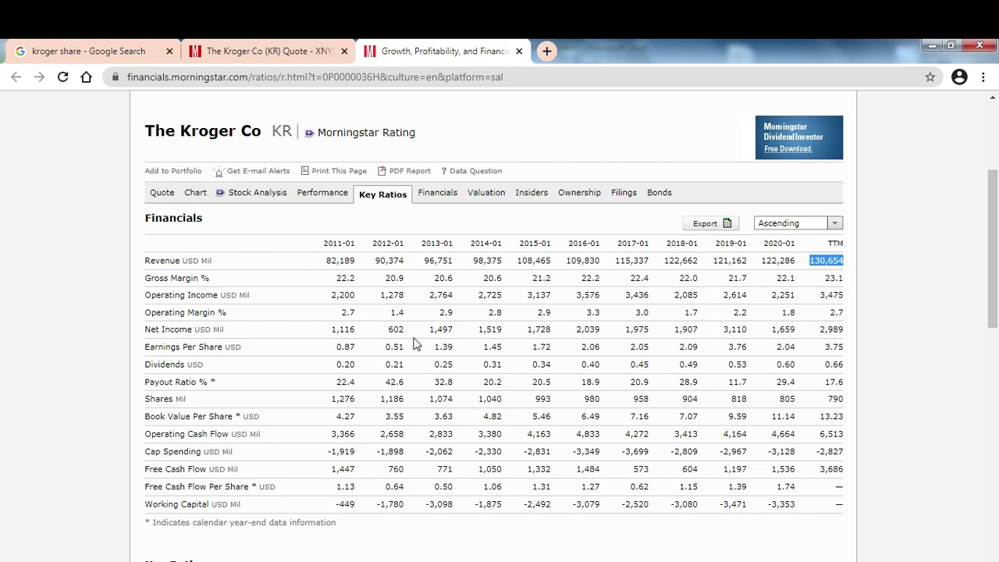
{"action": "double_click", "coordinate": [345, 312]}
{"action": "left_click_drag", "start_coordinate": [427, 312], "coordinate": [839, 312]}
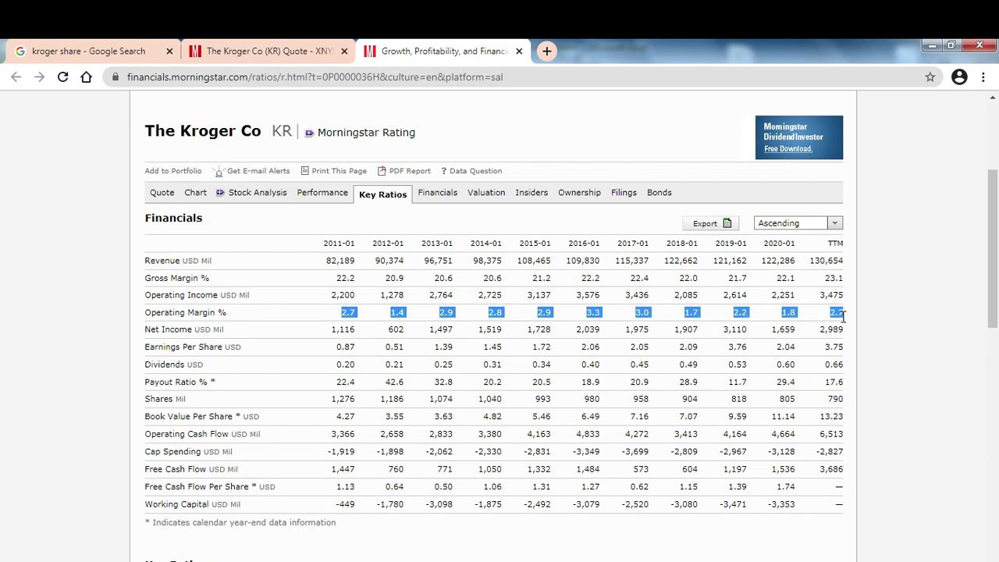
Examine Kroger's earnings per share, dividend and payout ratio history from 2011 to TTM.
{"action": "left_click_drag", "start_coordinate": [341, 347], "coordinate": [839, 348]}
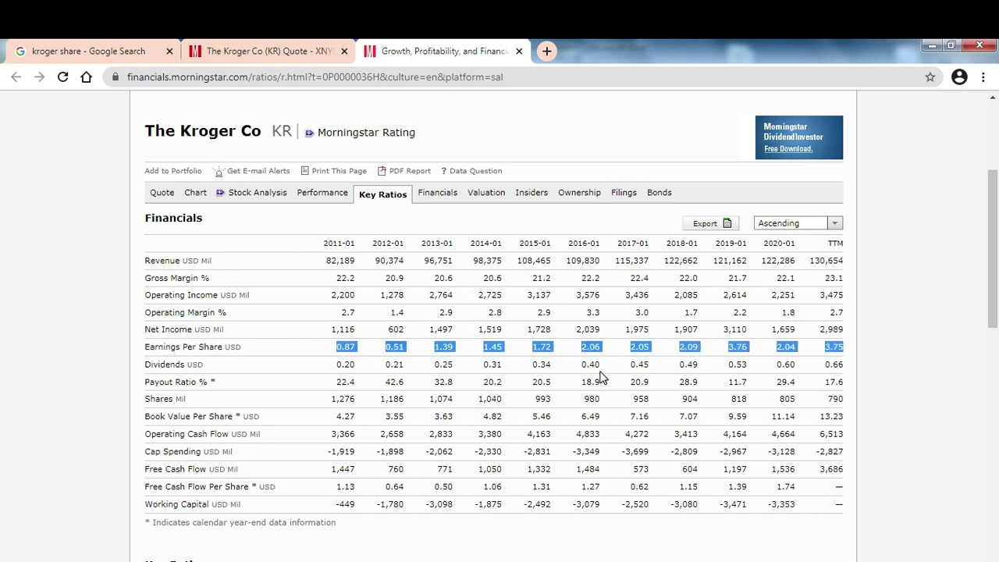
{"action": "left_click_drag", "start_coordinate": [336, 364], "coordinate": [843, 368]}
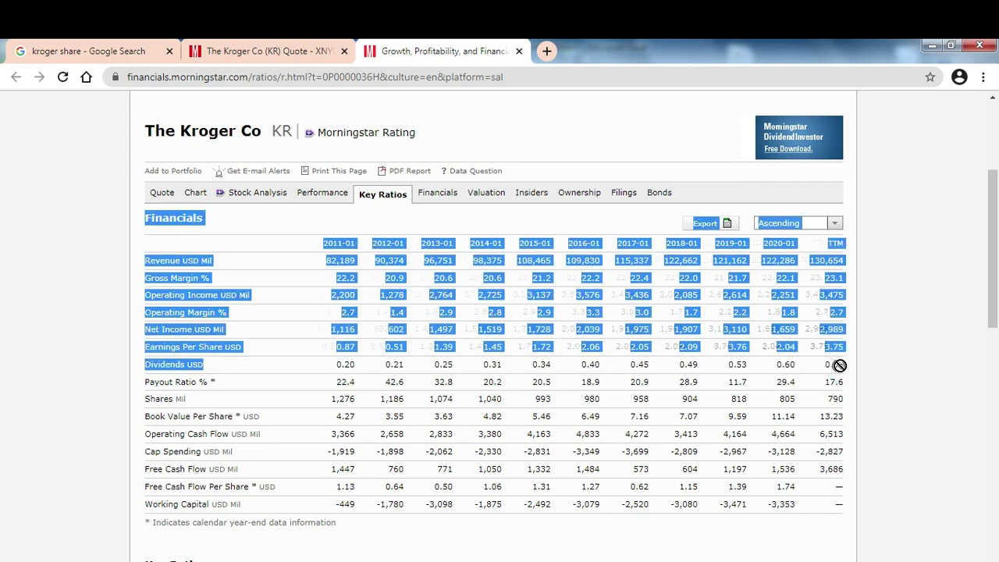
{"action": "left_click", "coordinate": [522, 418]}
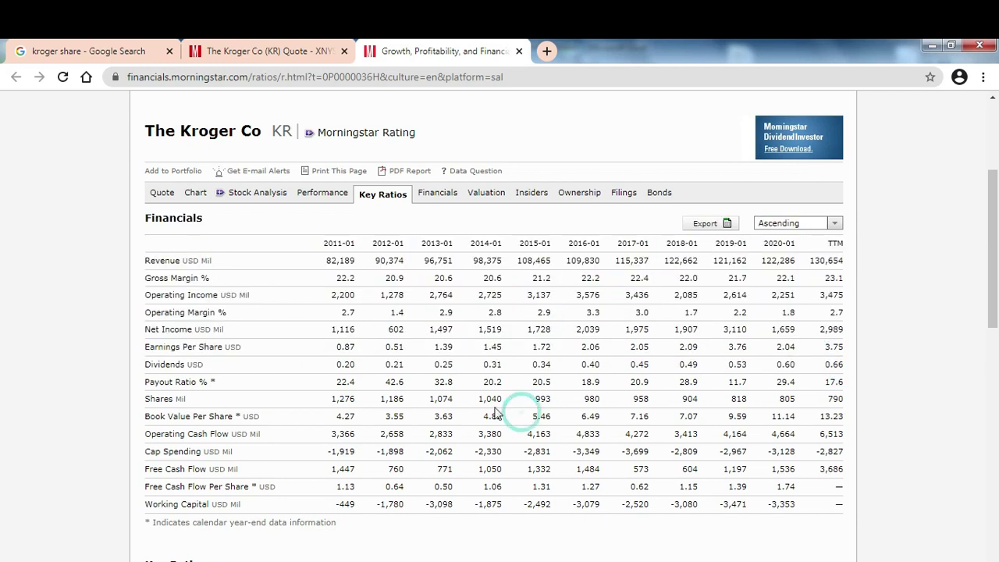
{"action": "left_click", "coordinate": [337, 381]}
{"action": "left_click_drag", "start_coordinate": [361, 387], "coordinate": [844, 384]}
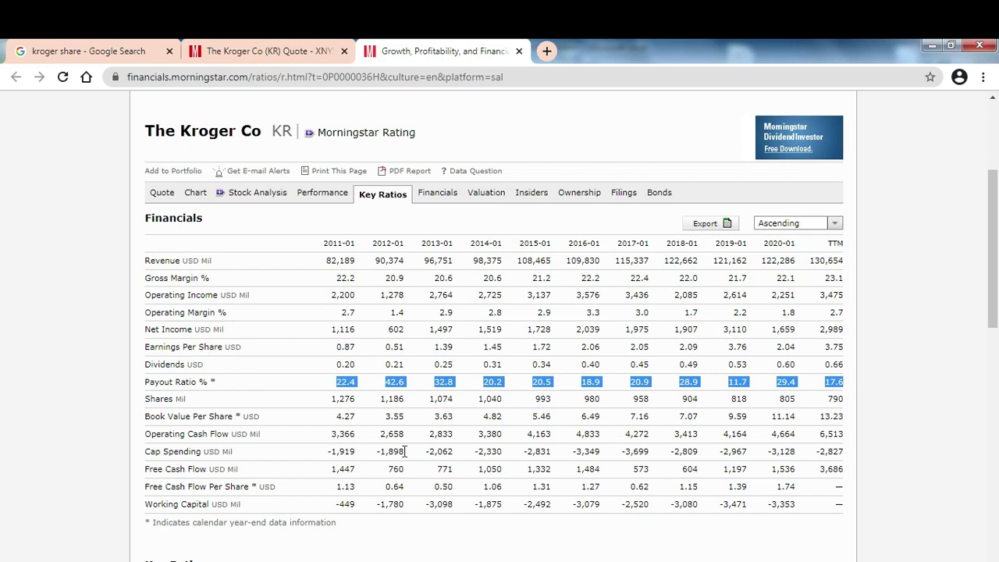
Examine Kroger's share count and operating cash flow history from 2011 to TTM.
{"action": "left_click", "coordinate": [334, 398]}
{"action": "left_click_drag", "start_coordinate": [333, 398], "coordinate": [843, 402]}
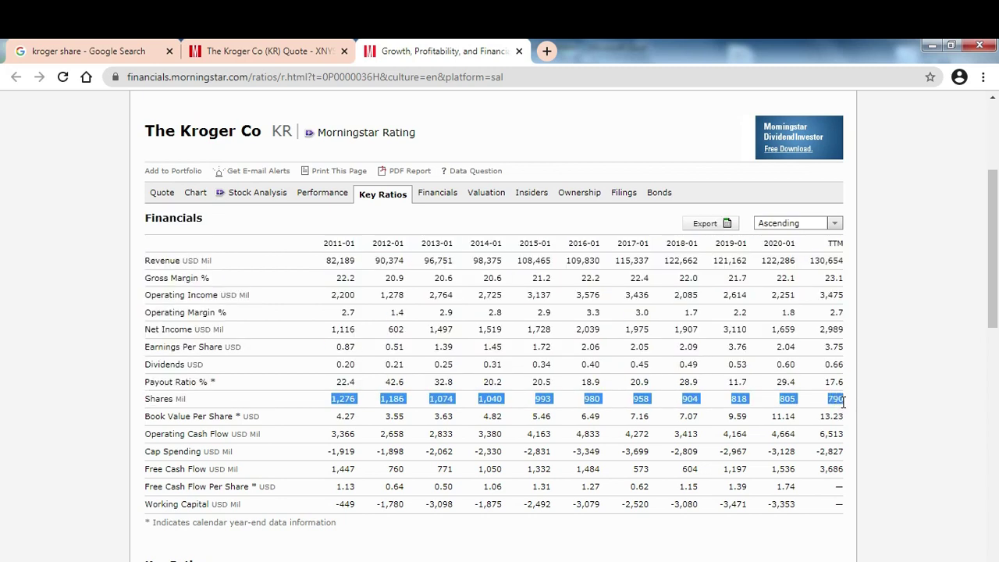
{"action": "left_click", "coordinate": [310, 440]}
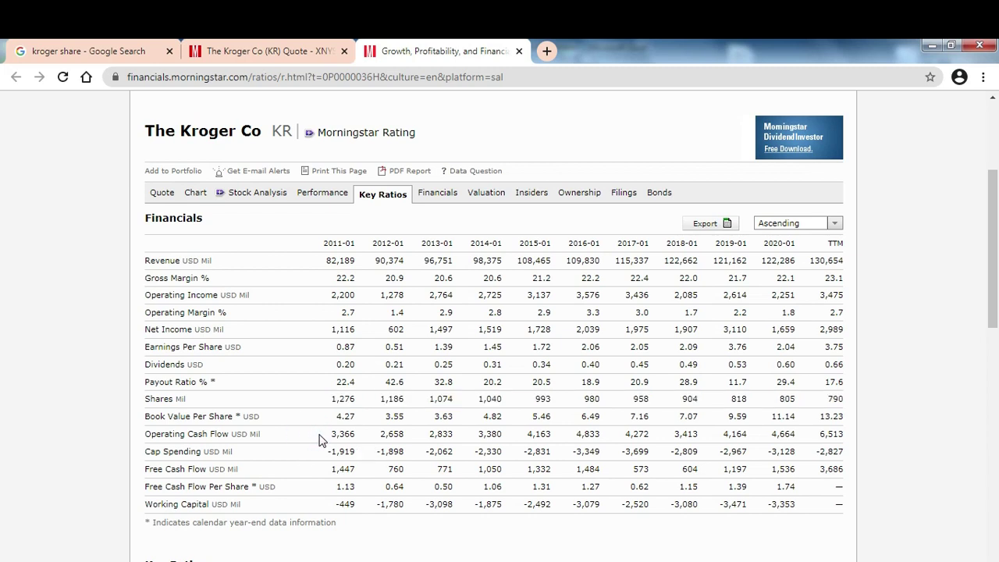
{"action": "left_click_drag", "start_coordinate": [333, 433], "coordinate": [844, 445]}
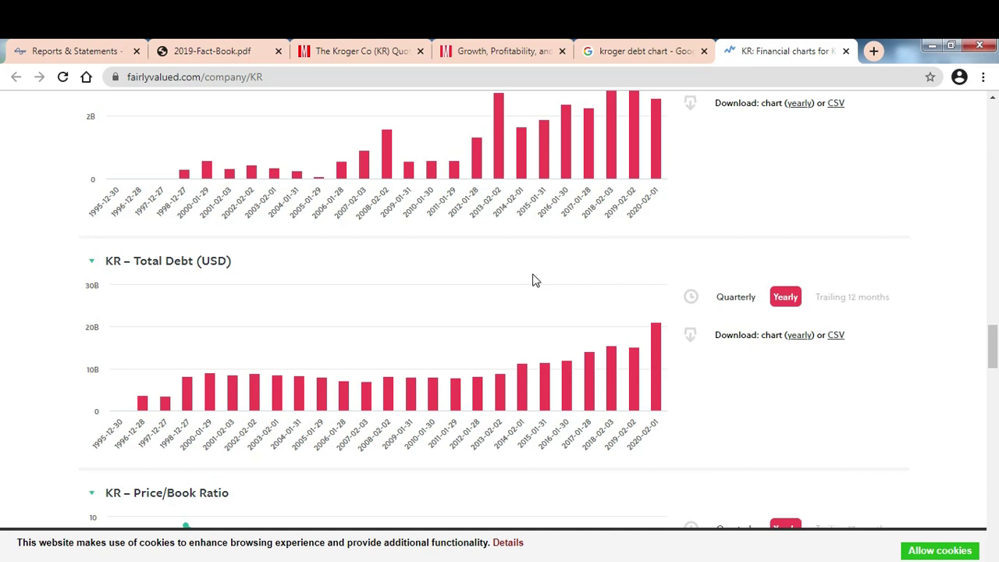
Leave the Kroger debt chart for the 2019 Fact Book, then review Scenario 1's cash flow projections on Excel's KR sheet.
{"action": "left_click", "coordinate": [231, 56]}
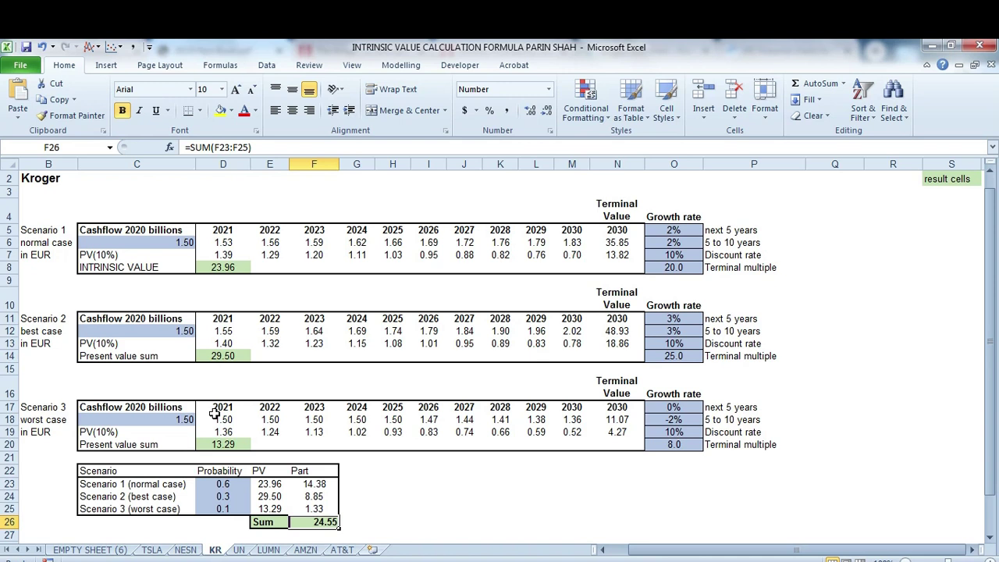
{"action": "left_click", "coordinate": [190, 242]}
{"action": "key", "text": "Right"}
{"action": "key", "text": "Right"}
{"action": "key", "text": "Right"}
{"action": "key", "text": "Right"}
{"action": "key", "text": "Right"}
{"action": "key", "text": "Right"}
{"action": "key", "text": "Right"}
{"action": "key", "text": "Right"}
{"action": "key", "text": "Right"}
{"action": "key", "text": "Right"}
{"action": "key", "text": "Right"}
{"action": "key", "text": "Right"}
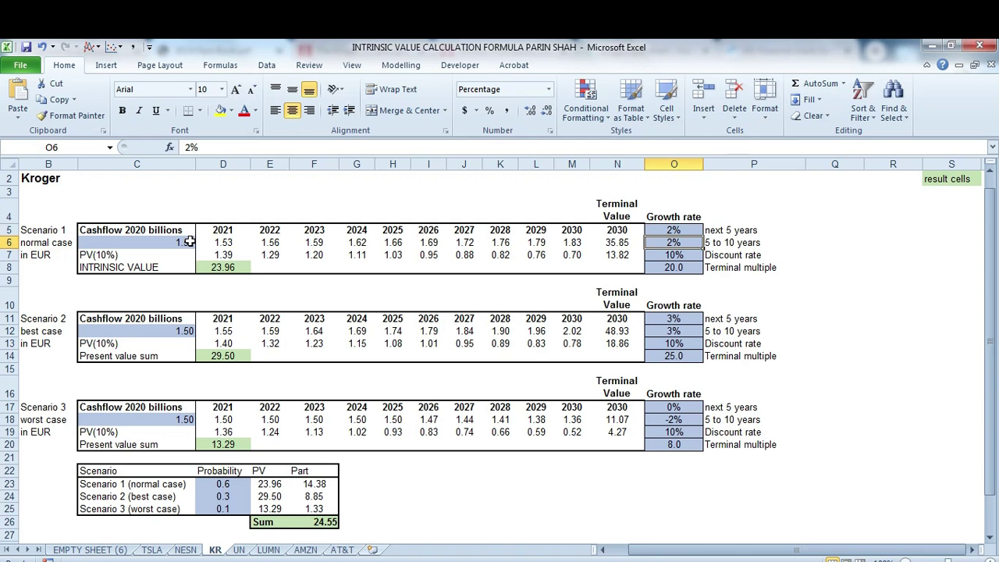
Set both growth rates of Kroger's Scenario 1 (normal case) to 3%.
{"action": "key", "text": "Up"}
{"action": "type", "text": "3"}
{"action": "key", "text": "Return"}
{"action": "type", "text": "3"}
{"action": "key", "text": "Return"}
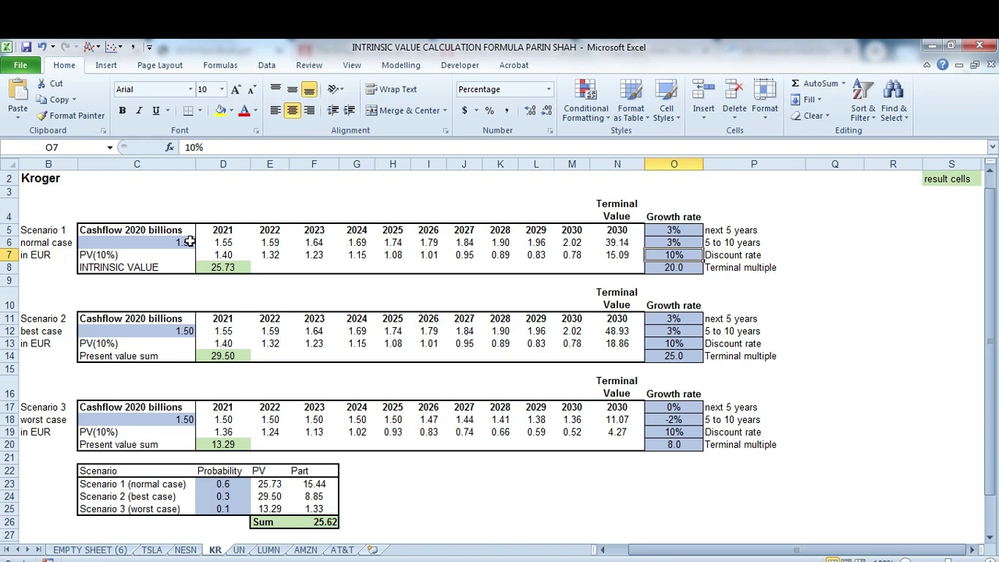
Set the terminal multiple of Kroger's Scenario 1 to 15 and go on to Scenario 2's growth rate.
{"action": "key", "text": "Return"}
{"action": "type", "text": "15"}
{"action": "key", "text": "Return"}
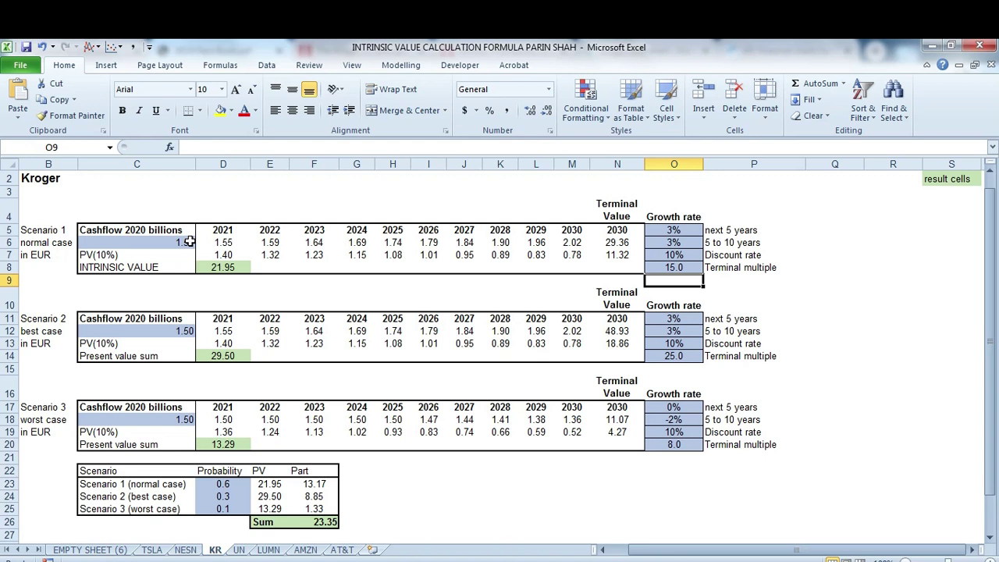
{"action": "key", "text": "Down"}
{"action": "key", "text": "Down"}
{"action": "key", "text": "Down"}
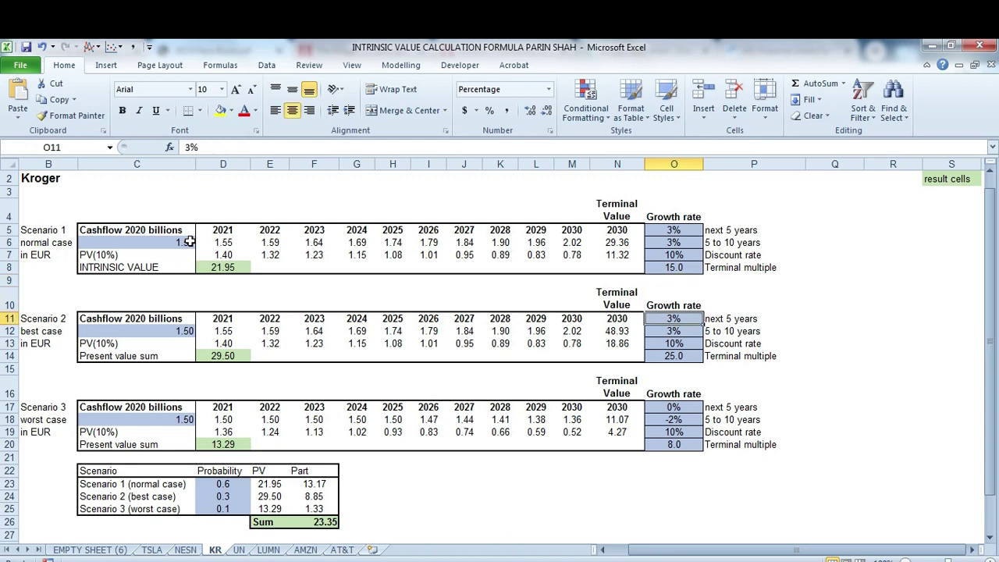
Set Scenario 1's growth rates for the next 5 years and for 5 to 10 years to 2%.
{"action": "key", "text": "Up"}
{"action": "key", "text": "Up"}
{"action": "key", "text": "Up"}
{"action": "key", "text": "Up"}
{"action": "key", "text": "Up"}
{"action": "key", "text": "Up"}
{"action": "key", "text": "Up"}
{"action": "type", "text": "2"}
{"action": "key", "text": "Return"}
{"action": "type", "text": "2"}
{"action": "key", "text": "Return"}
Check Scenario 2's terminal multiple, then set Scenario 1's terminal multiple to 20.
{"action": "key", "text": "Down"}
{"action": "key", "text": "Down"}
{"action": "key", "text": "Down"}
{"action": "key", "text": "Down"}
{"action": "key", "text": "Down"}
{"action": "key", "text": "Down"}
{"action": "key", "text": "Down"}
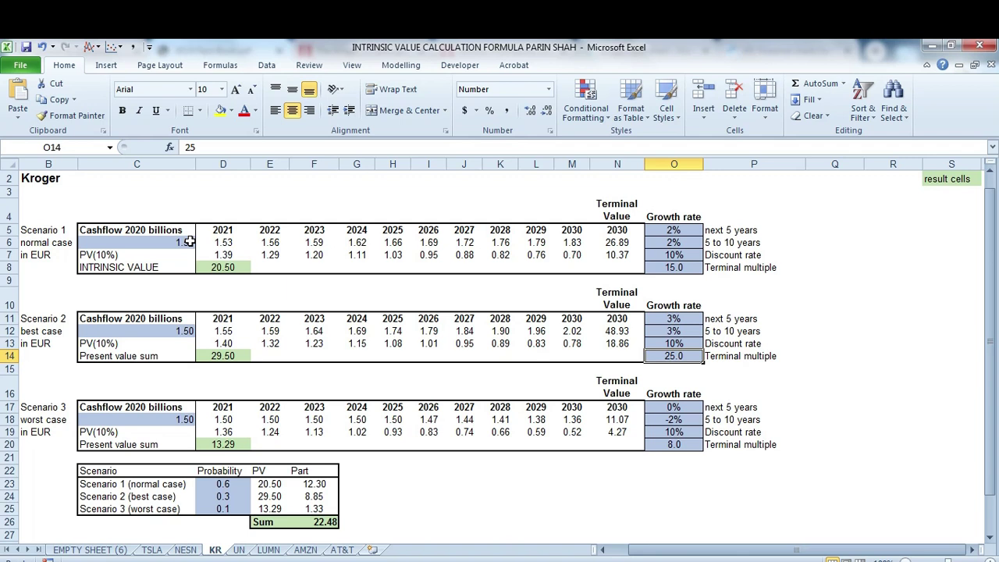
{"action": "key", "text": "Up"}
{"action": "key", "text": "Up"}
{"action": "key", "text": "Up"}
{"action": "key", "text": "Up"}
{"action": "key", "text": "Up"}
{"action": "key", "text": "Up"}
{"action": "type", "text": "20"}
{"action": "key", "text": "Return"}
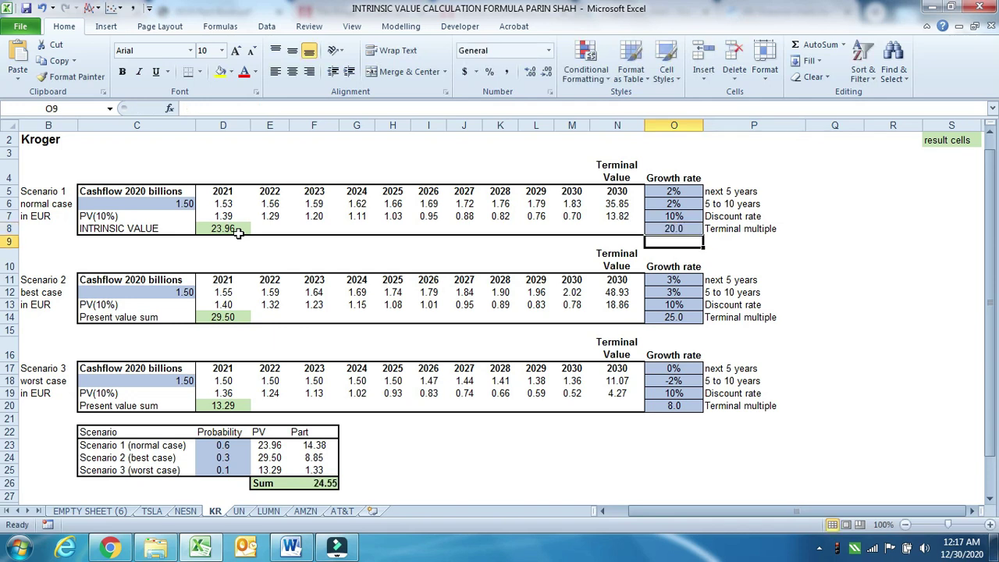
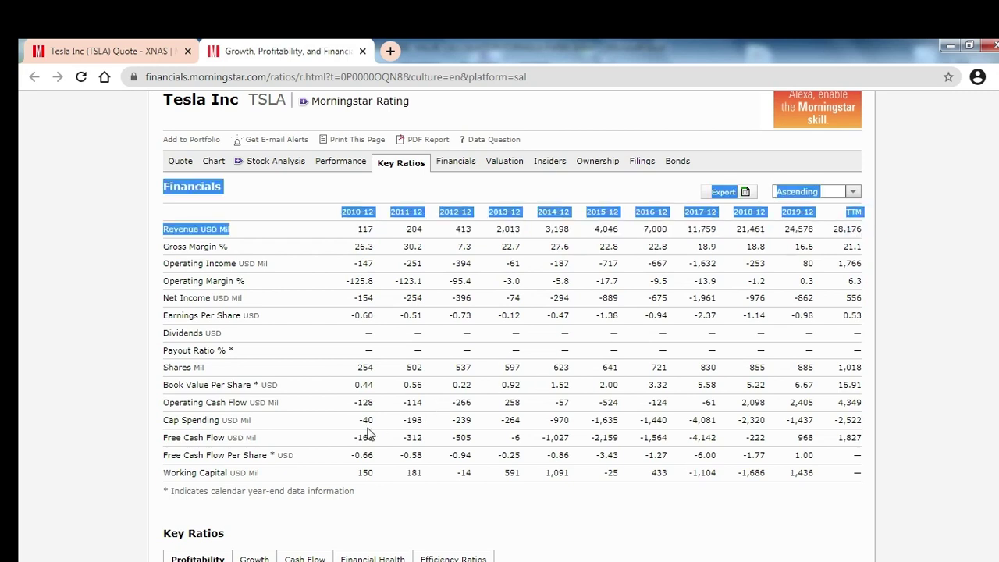
On Tesla's Morningstar key ratios page, examine the free cash flow history and the TTM free cash flow.
{"action": "left_click_drag", "start_coordinate": [355, 441], "coordinate": [847, 441]}
{"action": "right_click", "coordinate": [849, 439]}
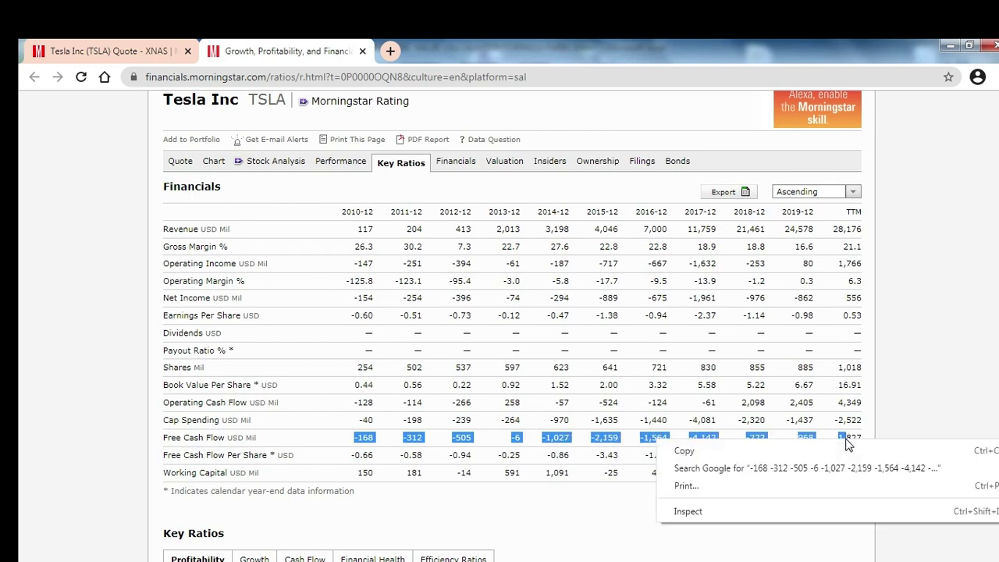
{"action": "left_click", "coordinate": [837, 426]}
{"action": "left_click_drag", "start_coordinate": [839, 438], "coordinate": [863, 441]}
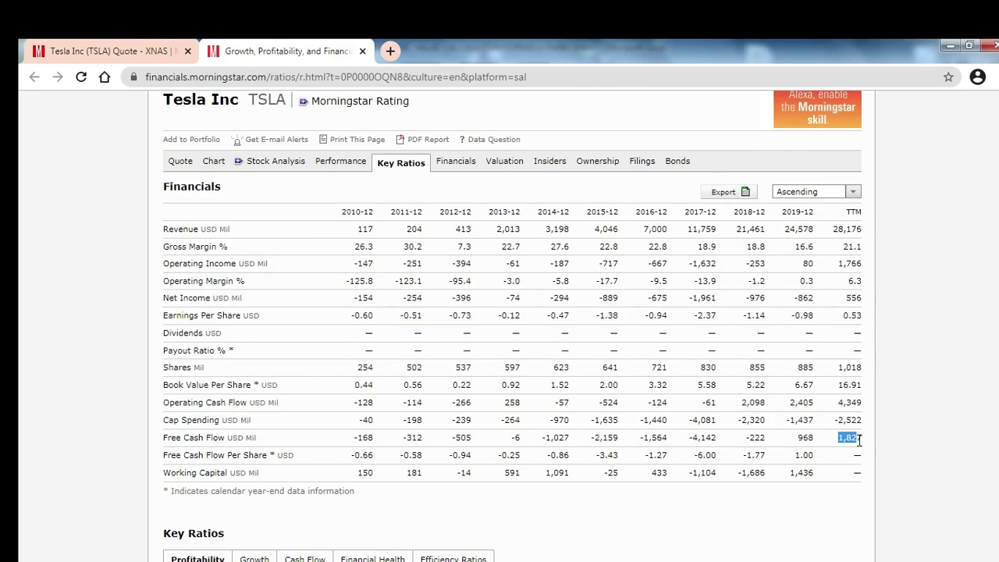
Check Tesla's TTM revenue on Morningstar, then review its yearly revenue, operating income and net income charts on FairlyValued.
{"action": "left_click_drag", "start_coordinate": [834, 229], "coordinate": [863, 230]}
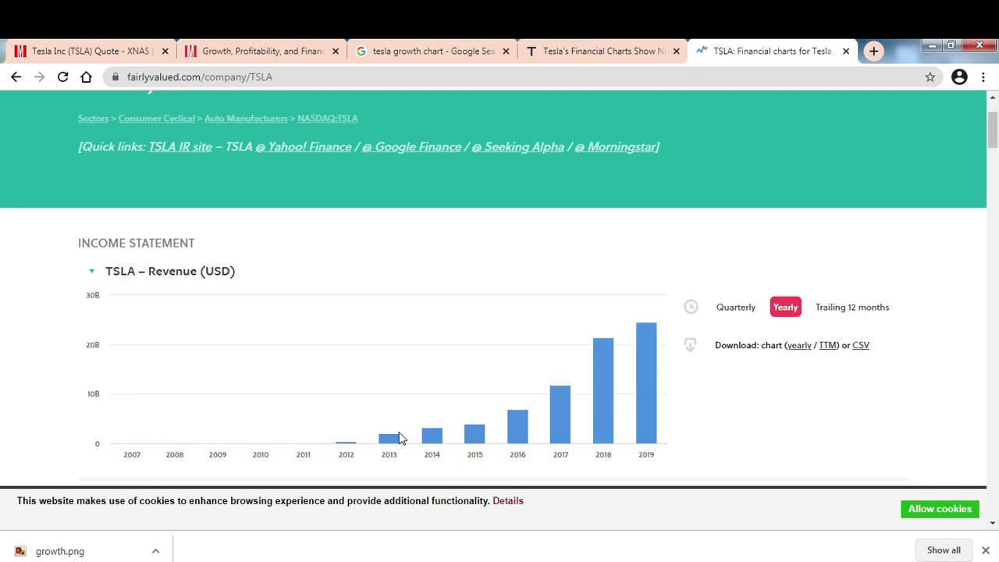
{"action": "scroll", "coordinate": [416, 441], "scroll_direction": "down", "scroll_amount": 5}
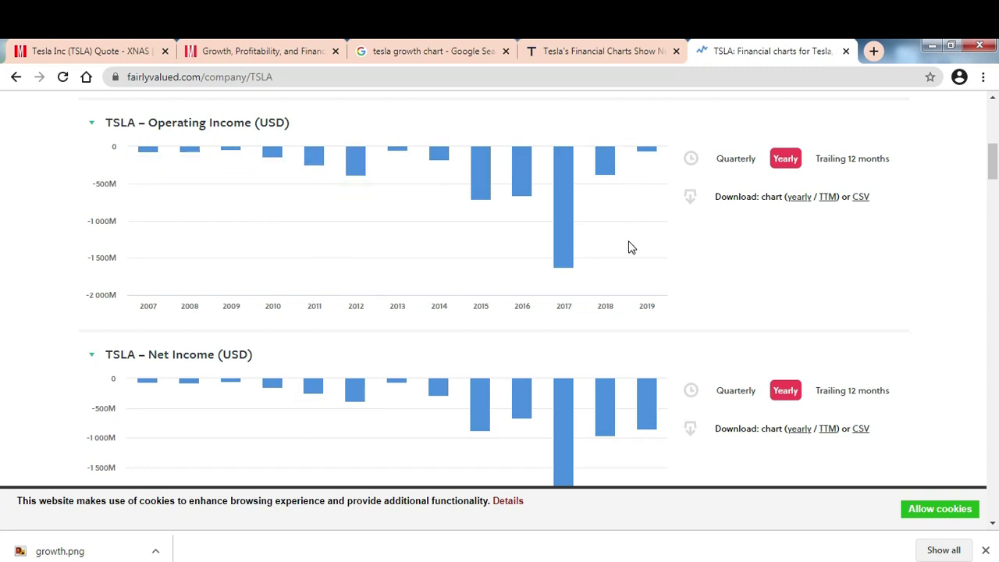
{"action": "scroll", "coordinate": [631, 247], "scroll_direction": "down", "scroll_amount": 3}
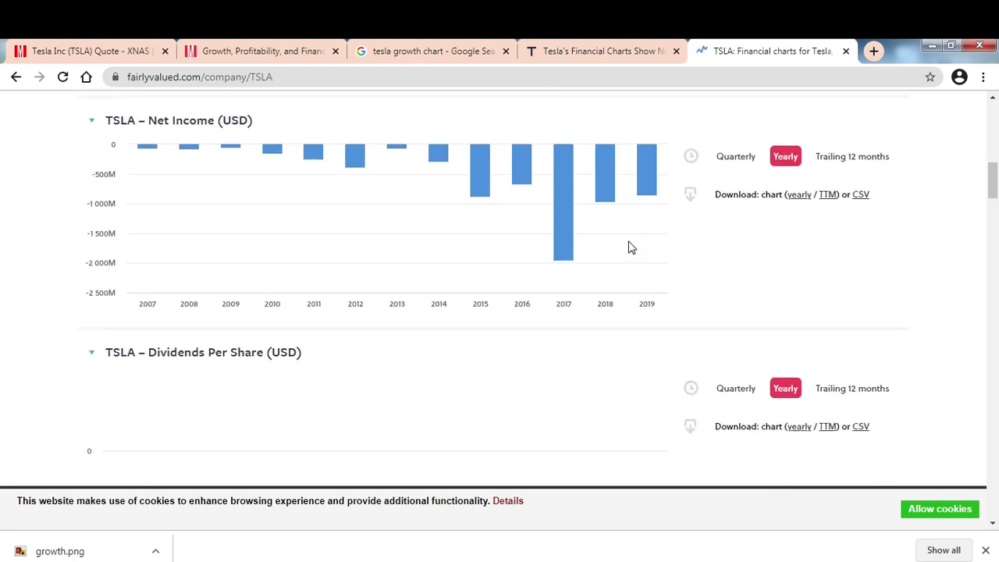
{"action": "scroll", "coordinate": [631, 247], "scroll_direction": "down", "scroll_amount": 3}
{"action": "scroll", "coordinate": [631, 248], "scroll_direction": "down", "scroll_amount": 2}
{"action": "scroll", "coordinate": [632, 247], "scroll_direction": "up", "scroll_amount": 15}
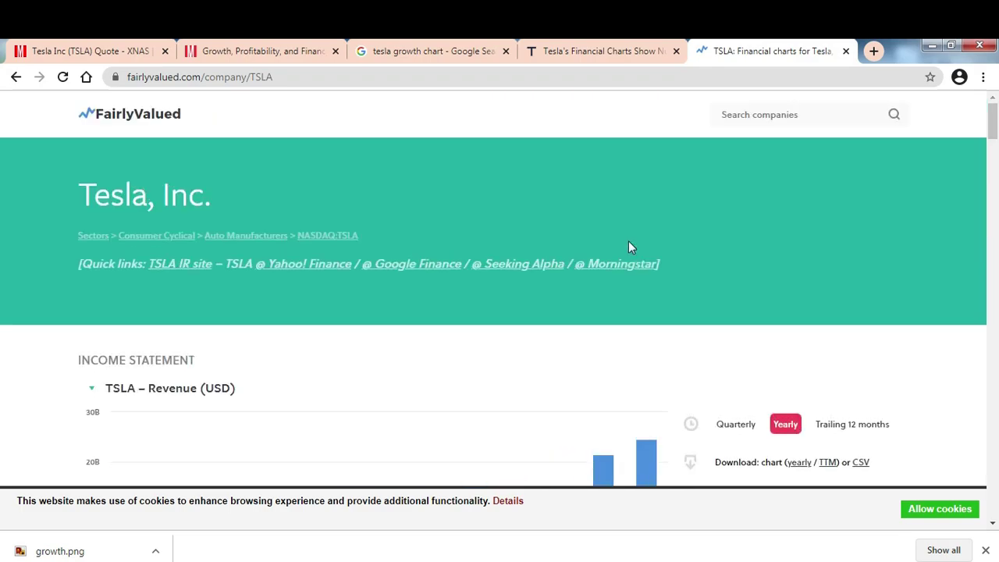
Switch to the Tesla sheet in the Excel workbook and check Scenario 1's 2020 cash flow.
{"action": "key", "text": "alt+Tab"}
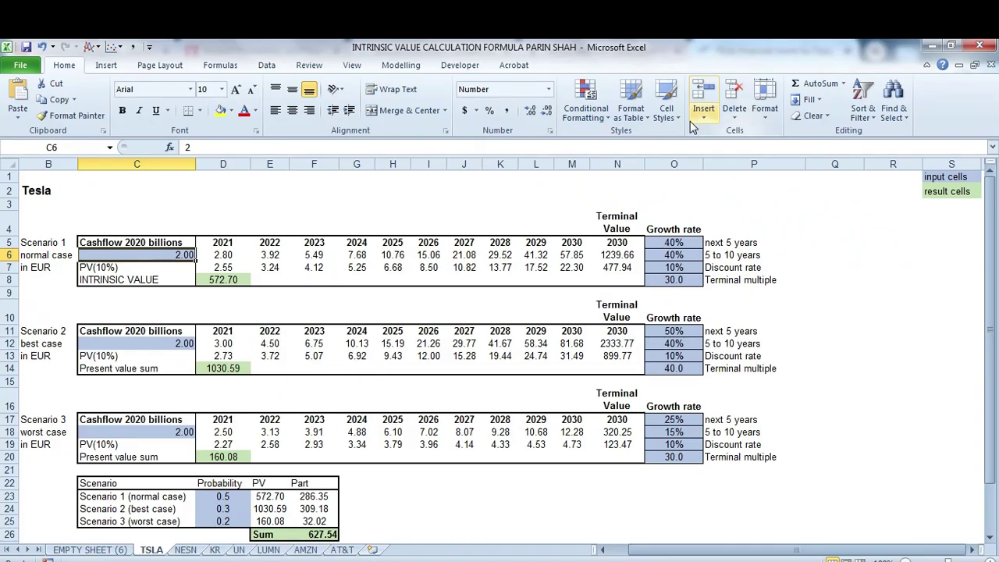
{"action": "key", "text": "Right"}
{"action": "key", "text": "Left"}
{"action": "key", "text": "Up"}
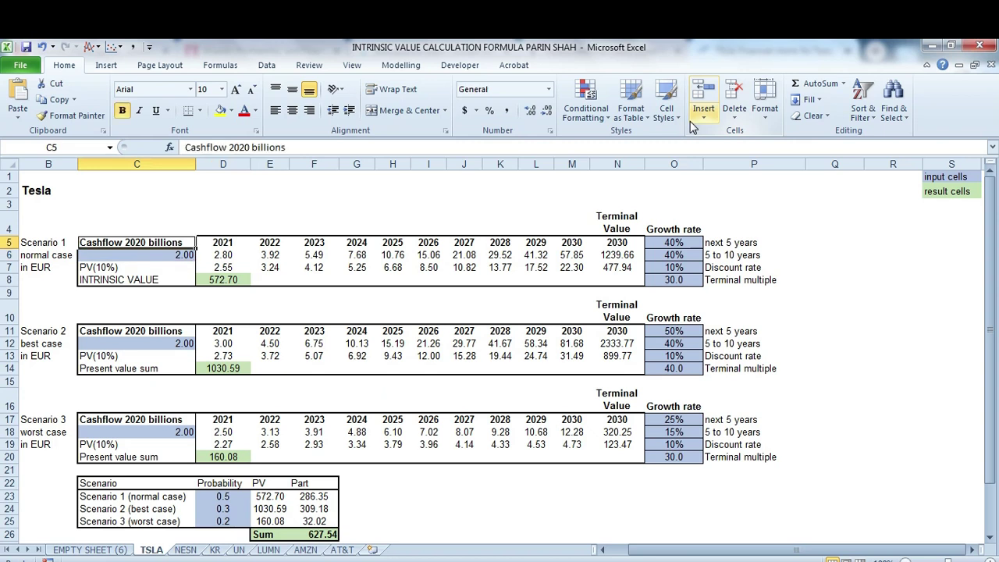
{"action": "key", "text": "Down"}
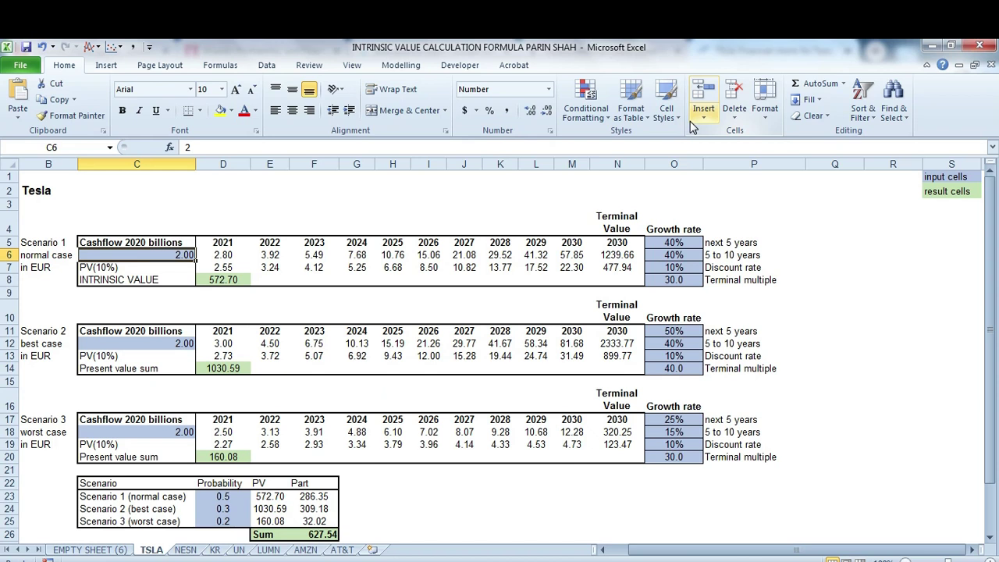
Examine Scenario 1's projected cash flows from 2021 to 2030, its growth rates and its discount rate.
{"action": "key", "text": "Escape"}
{"action": "key", "text": "Right"}
{"action": "key", "text": "Right"}
{"action": "key", "text": "Right"}
{"action": "key", "text": "Right"}
{"action": "key", "text": "Right"}
{"action": "key", "text": "Right"}
{"action": "key", "text": "Right"}
{"action": "key", "text": "Right"}
{"action": "key", "text": "Right"}
{"action": "key", "text": "Right"}
{"action": "key", "text": "Right"}
{"action": "key", "text": "Right"}
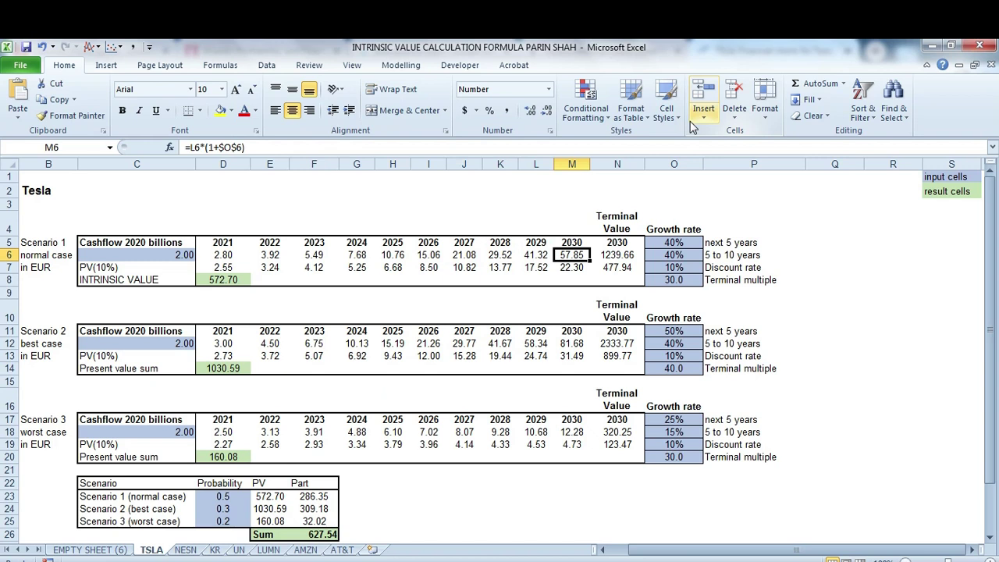
{"action": "key", "text": "Up"}
{"action": "key", "text": "Down"}
{"action": "key", "text": "Down"}
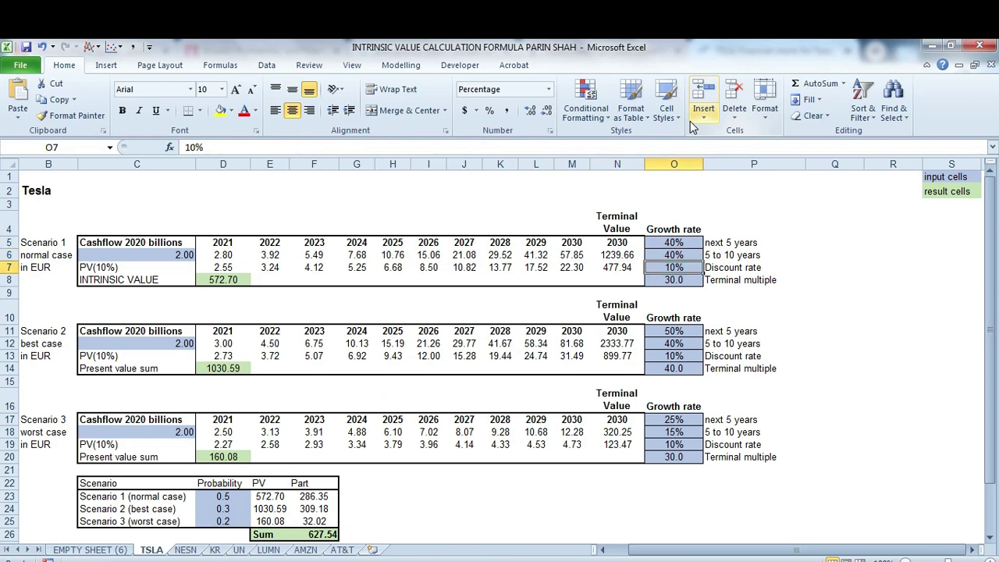
Clear Scenario 1's yearly present values for 2021 to 2030 and check the intrinsic value formula.
{"action": "key", "text": "Left"}
{"action": "key", "text": "Left"}
{"action": "key", "text": "Left"}
{"action": "key", "text": "Left"}
{"action": "key", "text": "Left"}
{"action": "key", "text": "Left"}
{"action": "key", "text": "Left"}
{"action": "key", "text": "Left"}
{"action": "key", "text": "Left"}
{"action": "key", "text": "Left"}
{"action": "key", "text": "Up"}
{"action": "key", "text": "Left"}
{"action": "key", "text": "Down"}
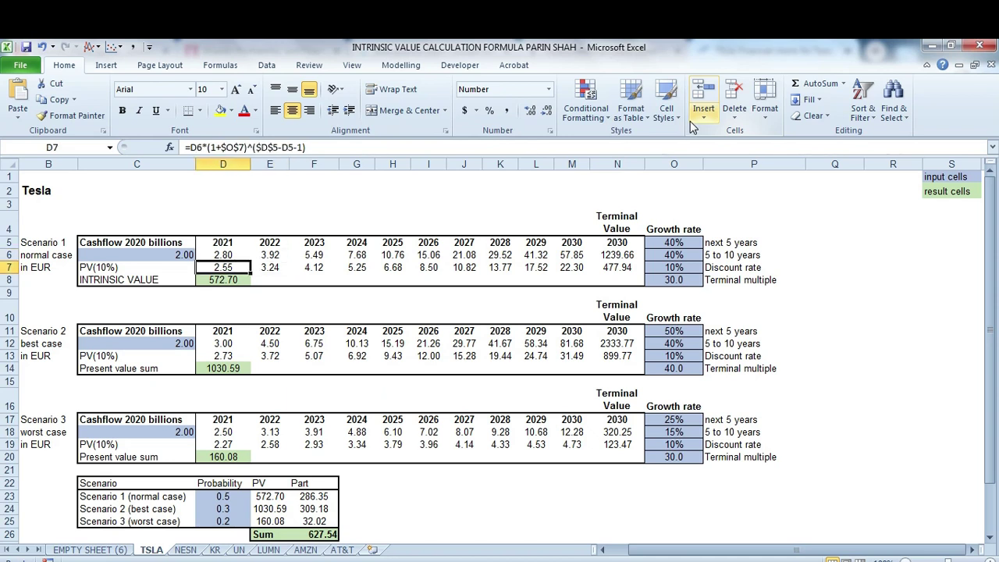
{"action": "key", "text": "shift+Right"}
{"action": "key", "text": "shift+Right"}
{"action": "key", "text": "shift+Right"}
{"action": "key", "text": "shift+Right"}
{"action": "key", "text": "shift+Right"}
{"action": "key", "text": "shift+Right"}
{"action": "key", "text": "shift+Right"}
{"action": "key", "text": "shift+Right"}
{"action": "key", "text": "shift+Right"}
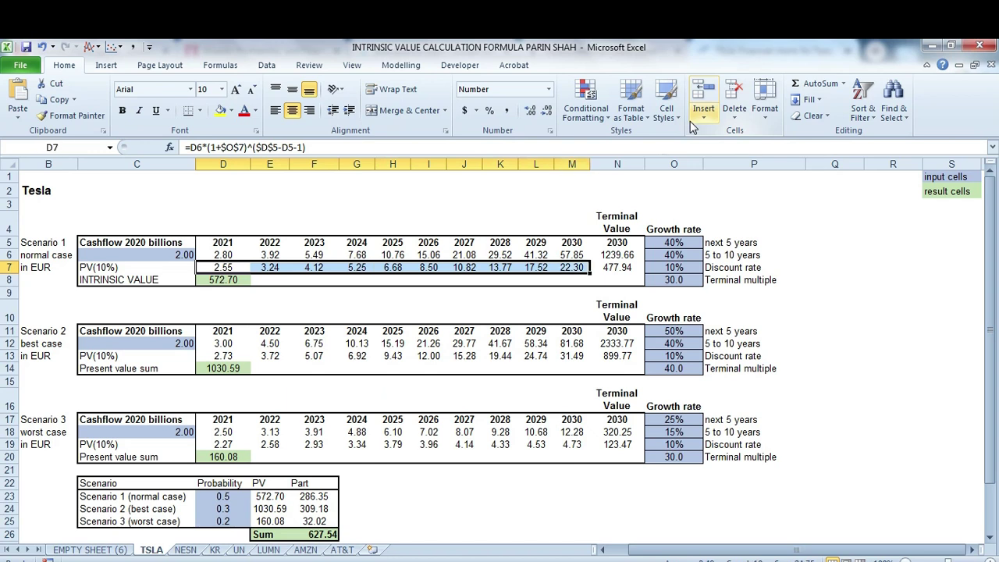
{"action": "key", "text": "Delete"}
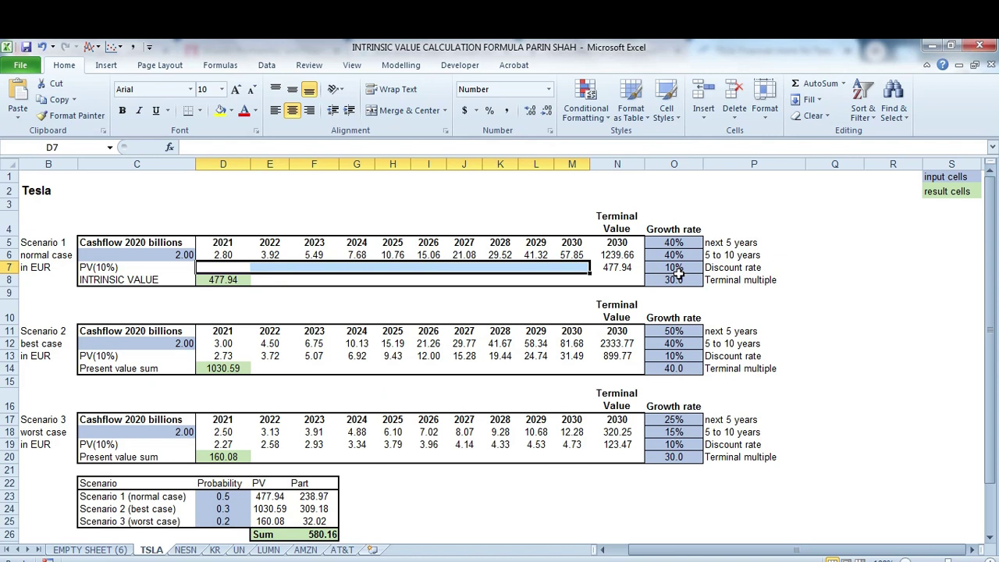
{"action": "left_click", "coordinate": [227, 280]}
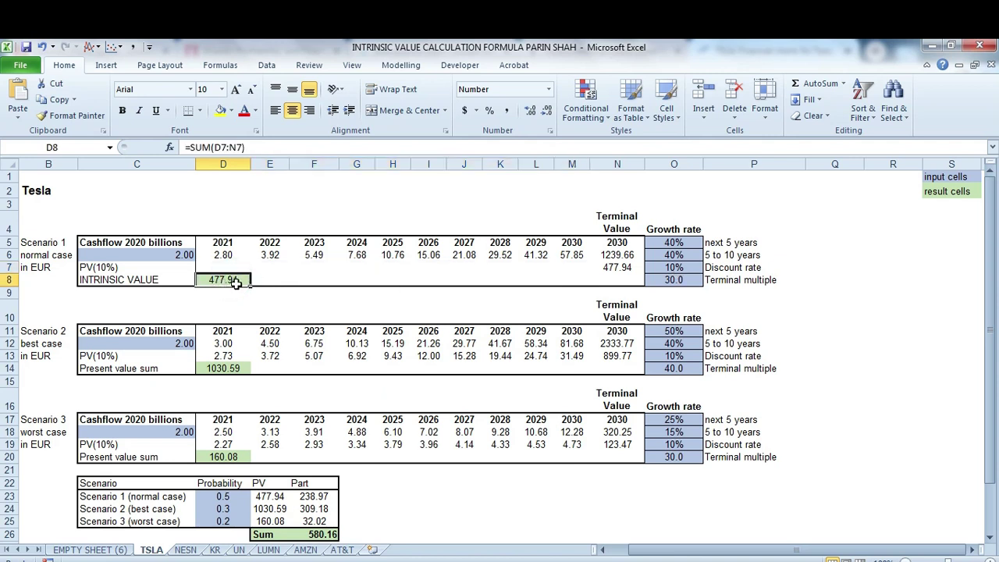
Set Scenario 1's discount rate to 7% and its terminal multiple to 40.
{"action": "left_click", "coordinate": [676, 268]}
{"action": "type", "text": "7"}
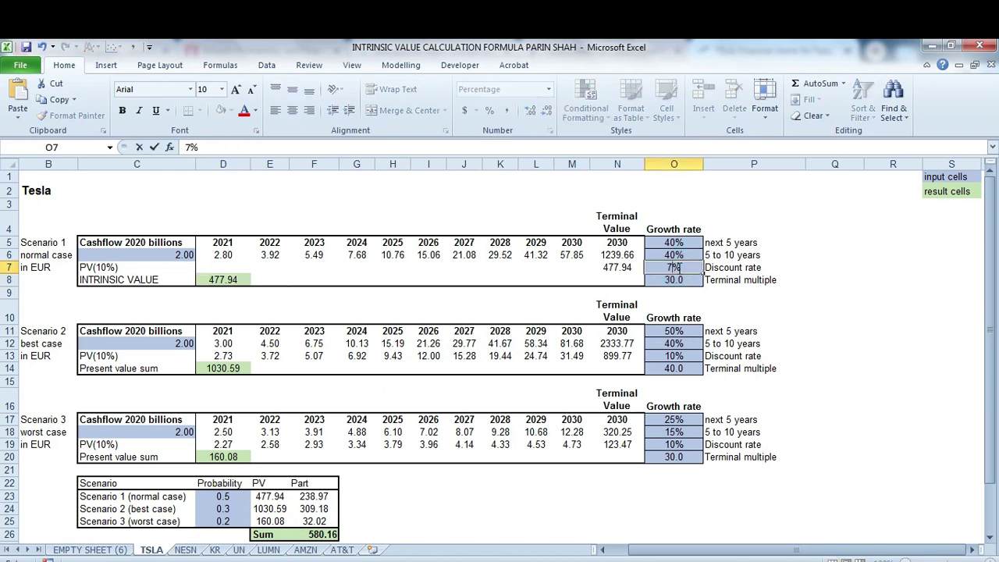
{"action": "key", "text": "Return"}
{"action": "type", "text": "40"}
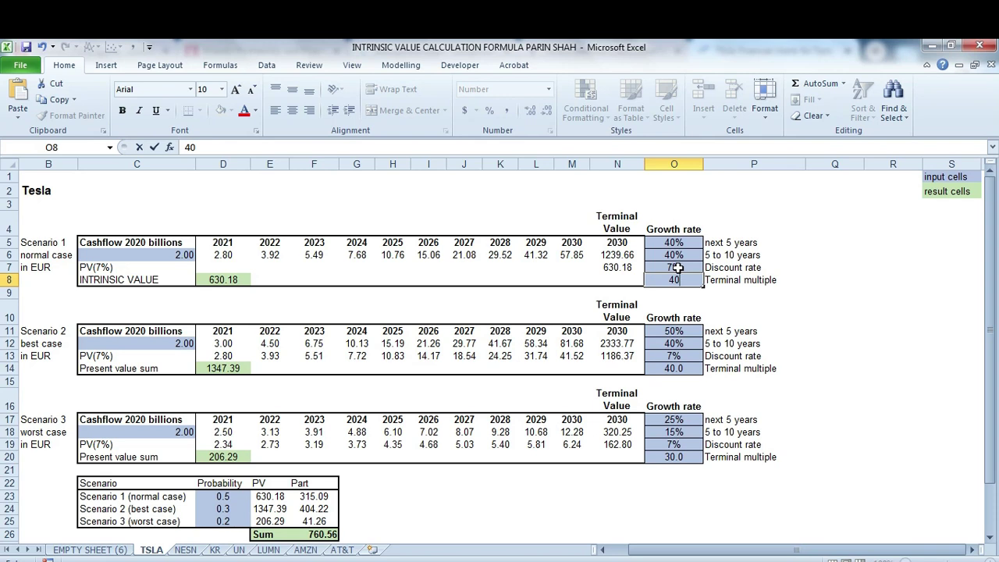
{"action": "key", "text": "Return"}
{"action": "key", "text": "Up"}
{"action": "key", "text": "Up"}
{"action": "key", "text": "Up"}
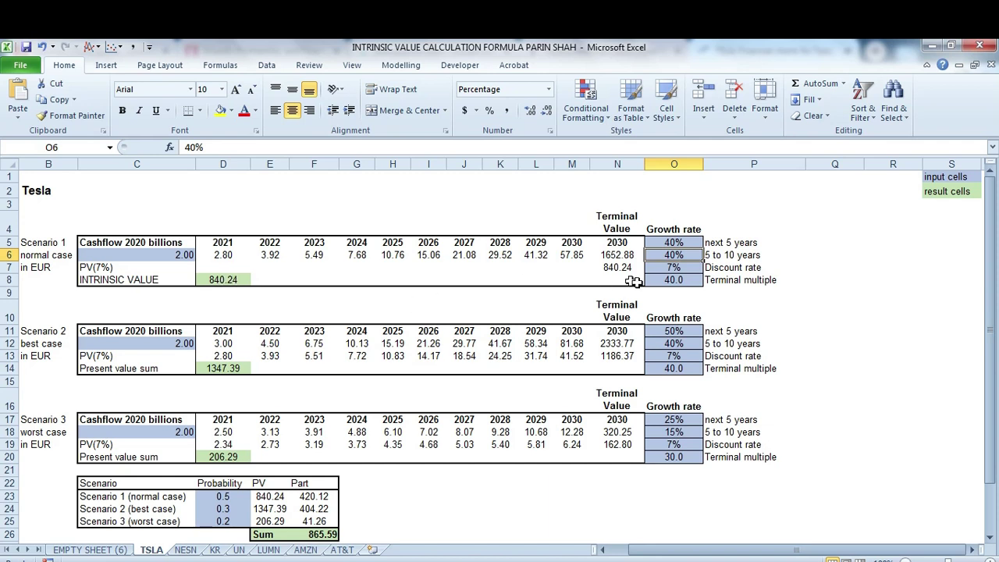
Raise Scenario 1's terminal multiple to 60.
{"action": "left_click", "coordinate": [669, 279]}
{"action": "type", "text": "60"}
{"action": "key", "text": "Return"}
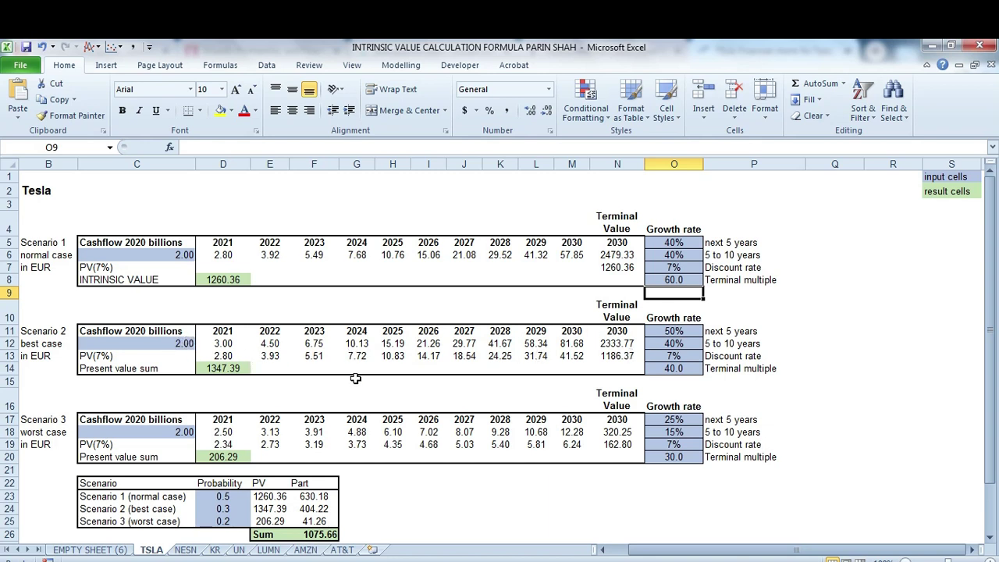
Set Scenario 2's growth rate for 5 to 10 years to 50% and its terminal multiple to 80.
{"action": "left_click", "coordinate": [675, 344]}
{"action": "type", "text": "50"}
{"action": "key", "text": "Return"}
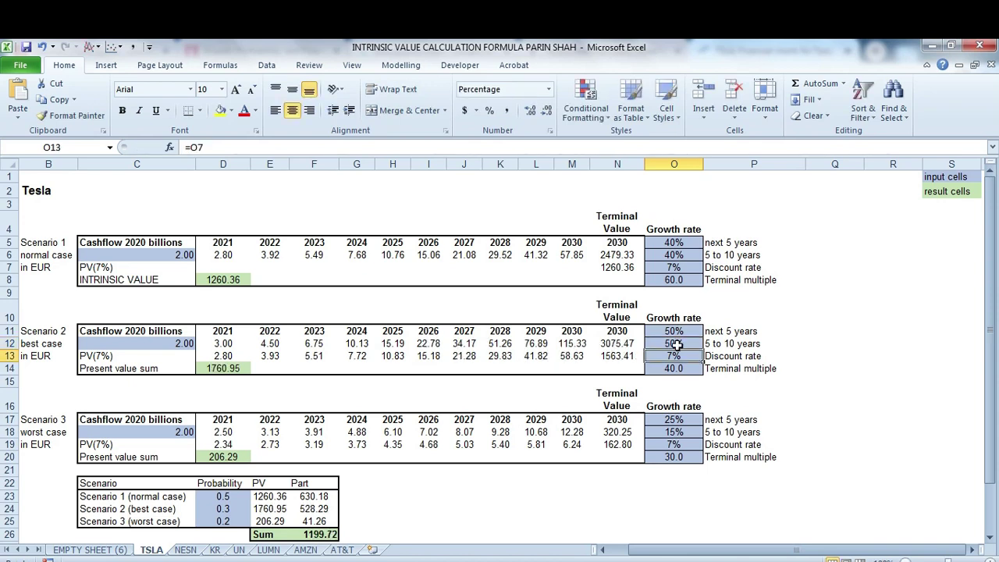
{"action": "key", "text": "Tab"}
{"action": "key", "text": "Return"}
{"action": "type", "text": "80"}
{"action": "key", "text": "Return"}
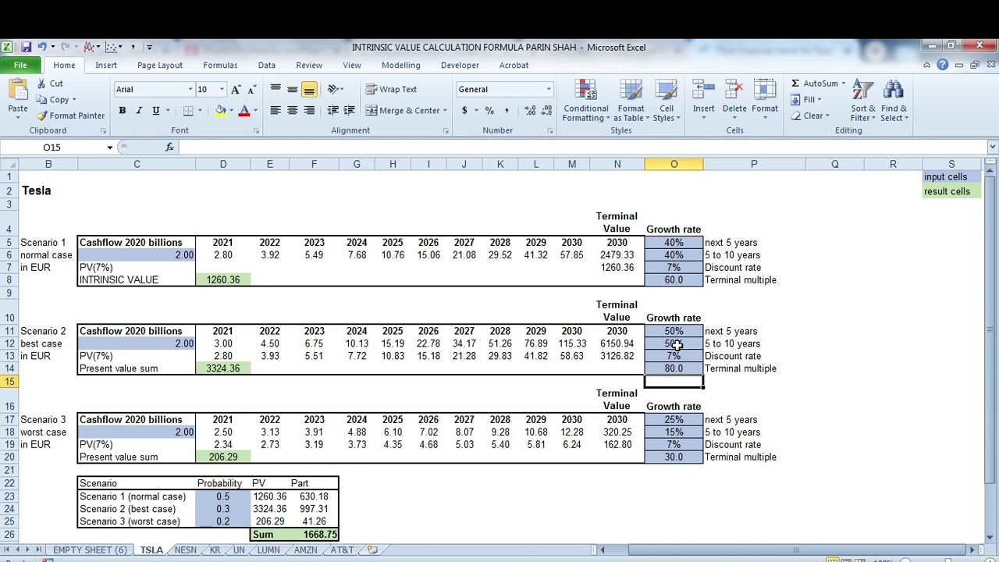
Set Scenario 3's growth rates to 20% for the next 5 years and 10% for 5 to 10 years.
{"action": "key", "text": "Down"}
{"action": "key", "text": "Down"}
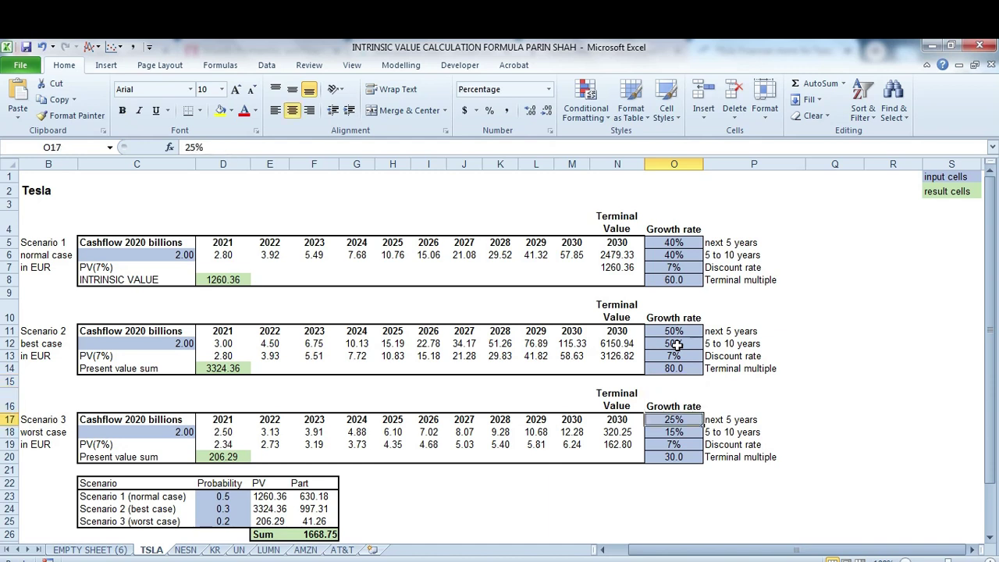
{"action": "type", "text": "20"}
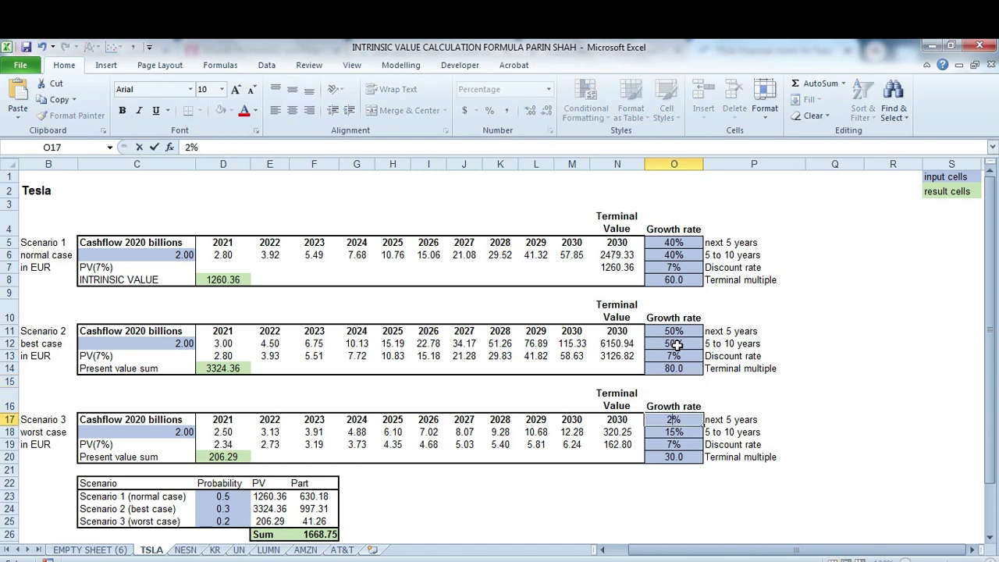
{"action": "key", "text": "Return"}
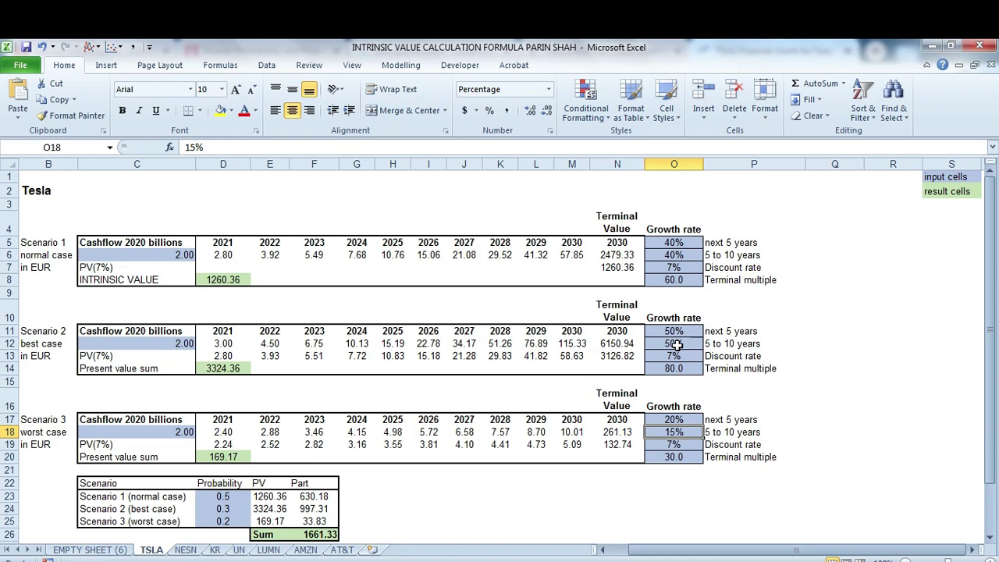
{"action": "type", "text": "10"}
{"action": "key", "text": "Return"}
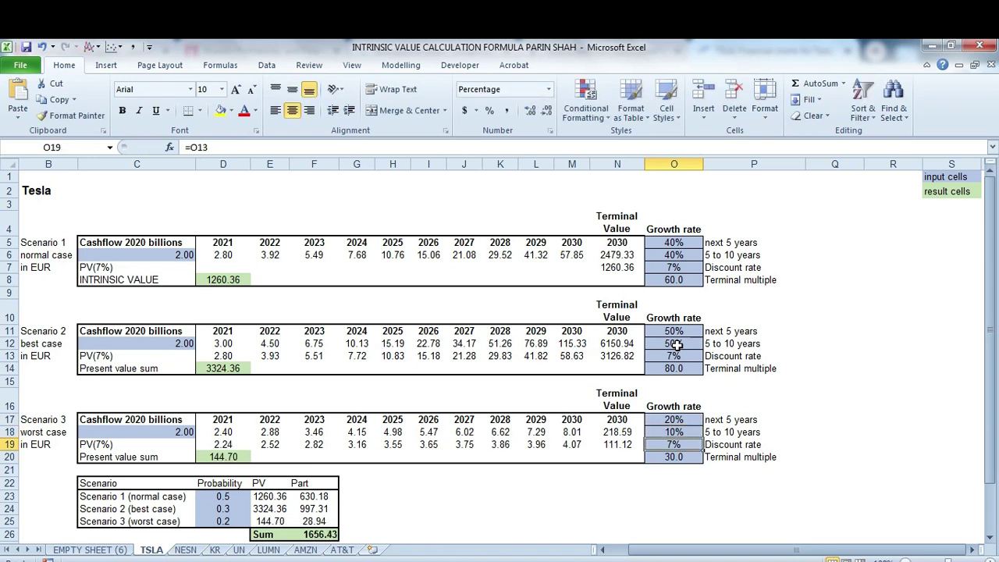
Set Scenario 3's discount rate to 10% and its terminal multiple to 25.
{"action": "type", "text": "10"}
{"action": "key", "text": "Return"}
{"action": "type", "text": "25"}
{"action": "key", "text": "Return"}
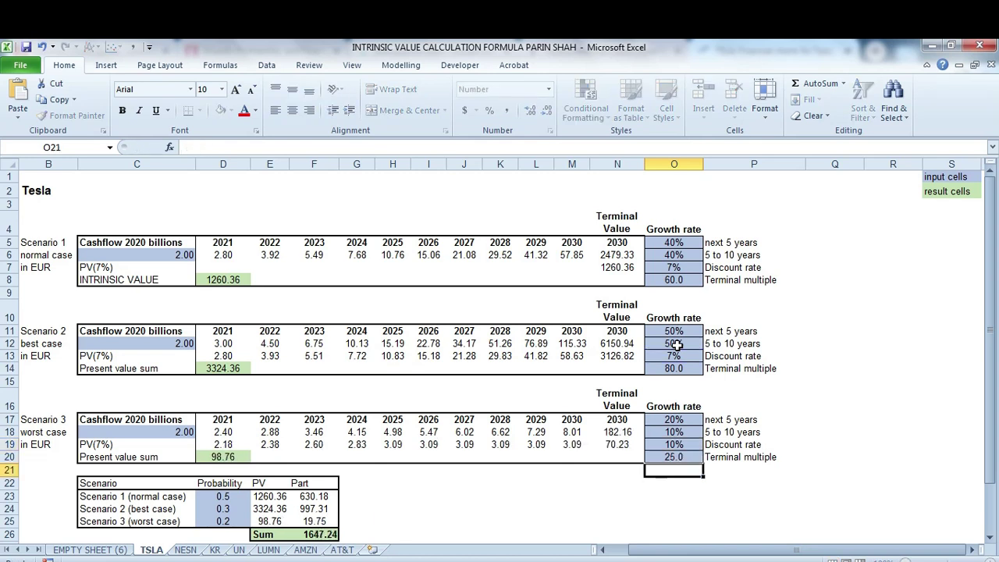
Clear Scenario 3's yearly present values for 2021 to 2030 and check the present value sum.
{"action": "key", "text": "Left"}
{"action": "key", "text": "Left"}
{"action": "key", "text": "Left"}
{"action": "key", "text": "Left"}
{"action": "key", "text": "Left"}
{"action": "key", "text": "Left"}
{"action": "key", "text": "Left"}
{"action": "key", "text": "Left"}
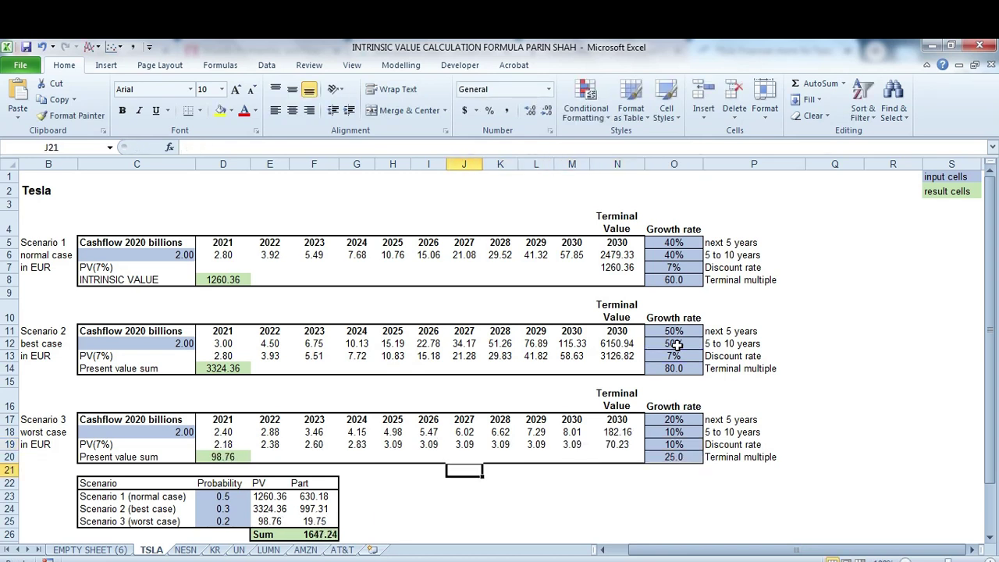
{"action": "key", "text": "Left"}
{"action": "key", "text": "Left"}
{"action": "key", "text": "Left"}
{"action": "key", "text": "Up"}
{"action": "key", "text": "Up"}
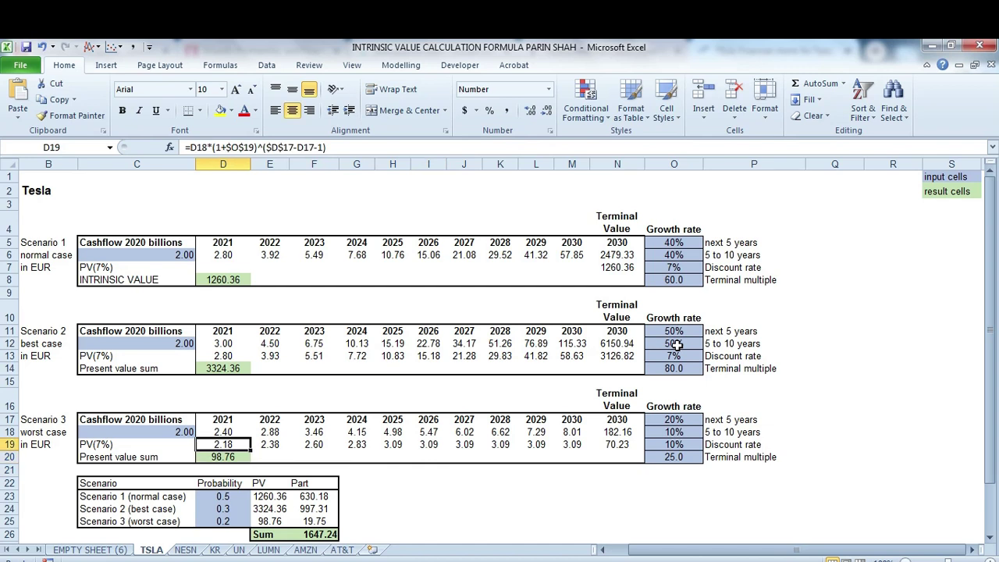
{"action": "key", "text": "shift+Right"}
{"action": "key", "text": "shift+Right"}
{"action": "key", "text": "shift+Right"}
{"action": "key", "text": "shift+Right"}
{"action": "key", "text": "shift+Right"}
{"action": "key", "text": "shift+Right"}
{"action": "key", "text": "shift+Right"}
{"action": "key", "text": "shift+Right"}
{"action": "key", "text": "shift+Right"}
{"action": "key", "text": "shift+Right"}
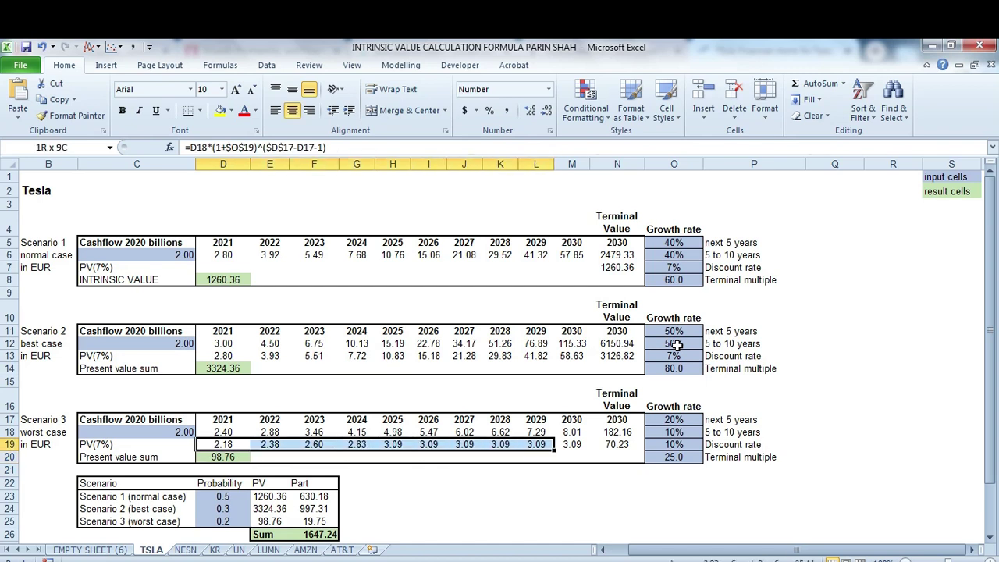
{"action": "key", "text": "shift+Left"}
{"action": "key", "text": "Delete"}
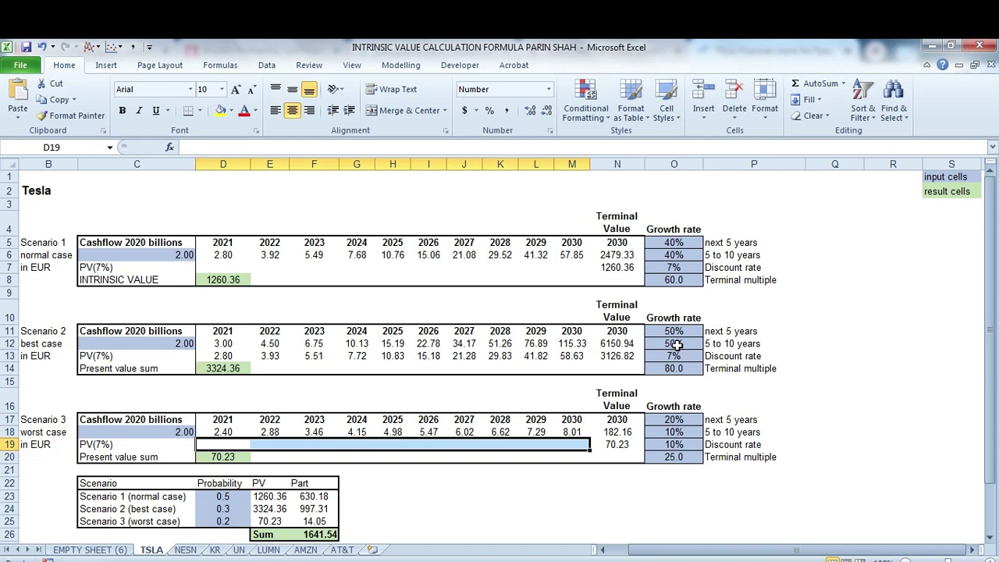
{"action": "key", "text": "Left"}
{"action": "key", "text": "Down"}
{"action": "key", "text": "Right"}
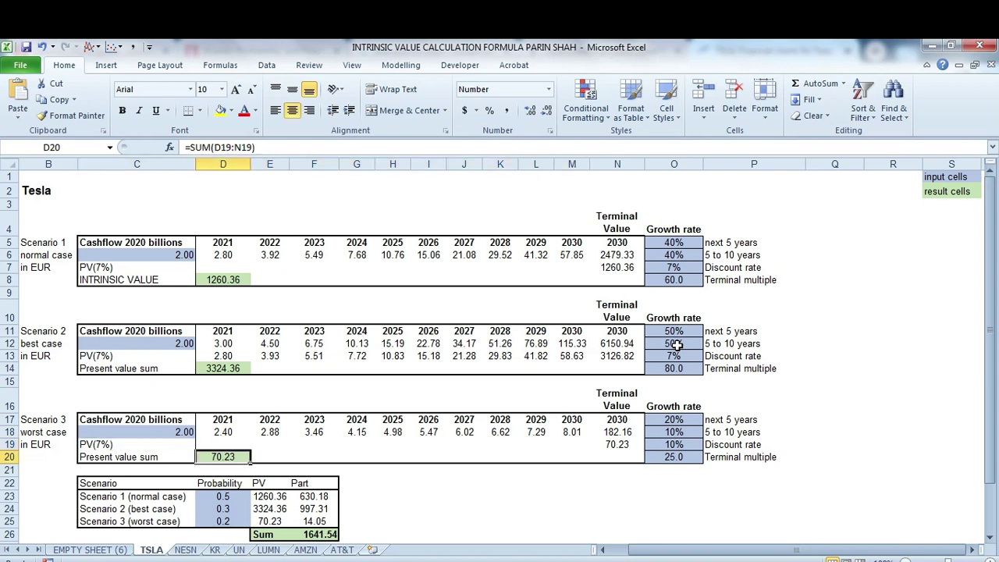